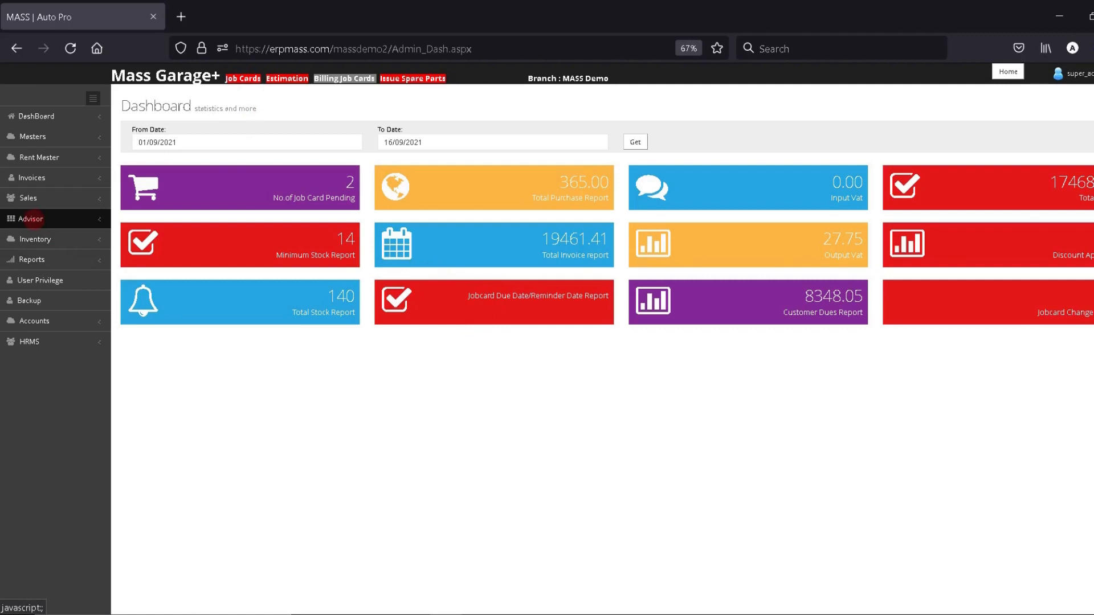
Expand the Advisor menu in the left sidebar.
{"action": "left_click", "coordinate": [31, 219]}
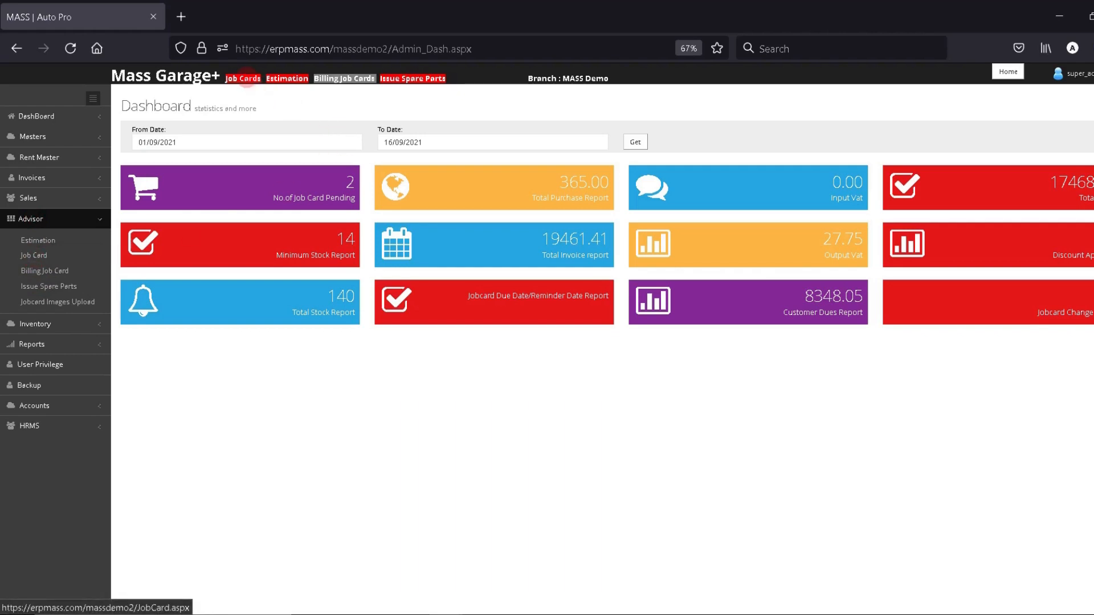
Start a new job card JC1-44 and enter the customer's contact number.
{"action": "left_click", "coordinate": [244, 79]}
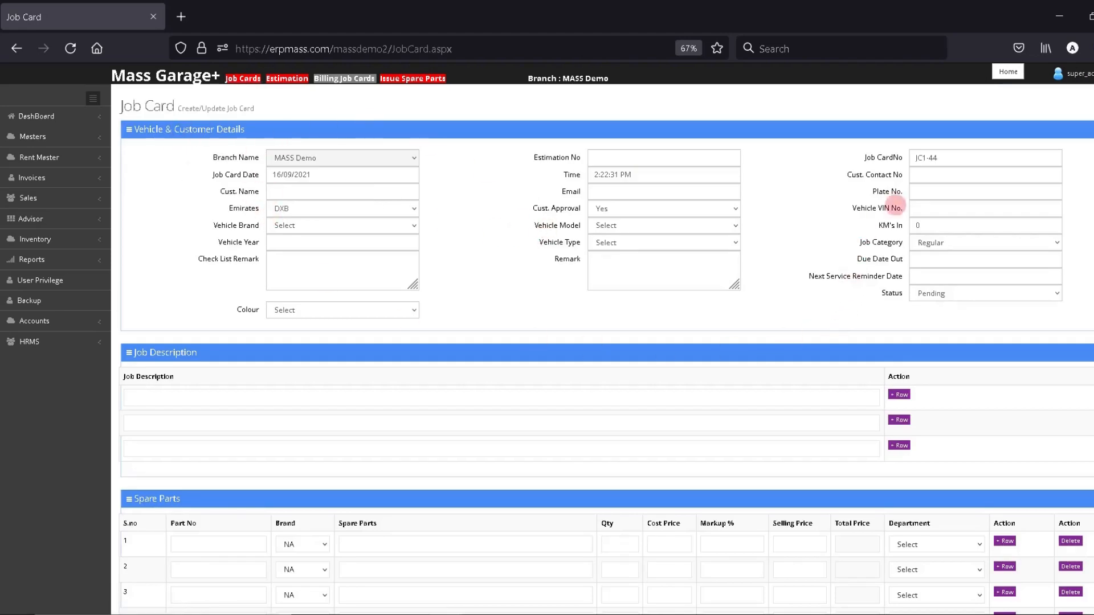
{"action": "left_click", "coordinate": [917, 177]}
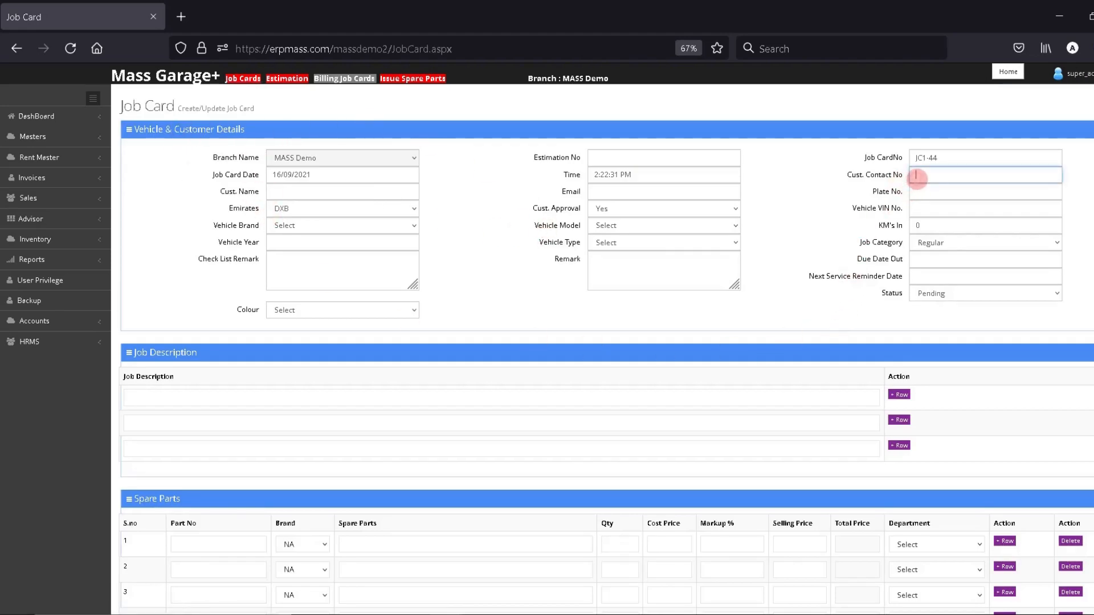
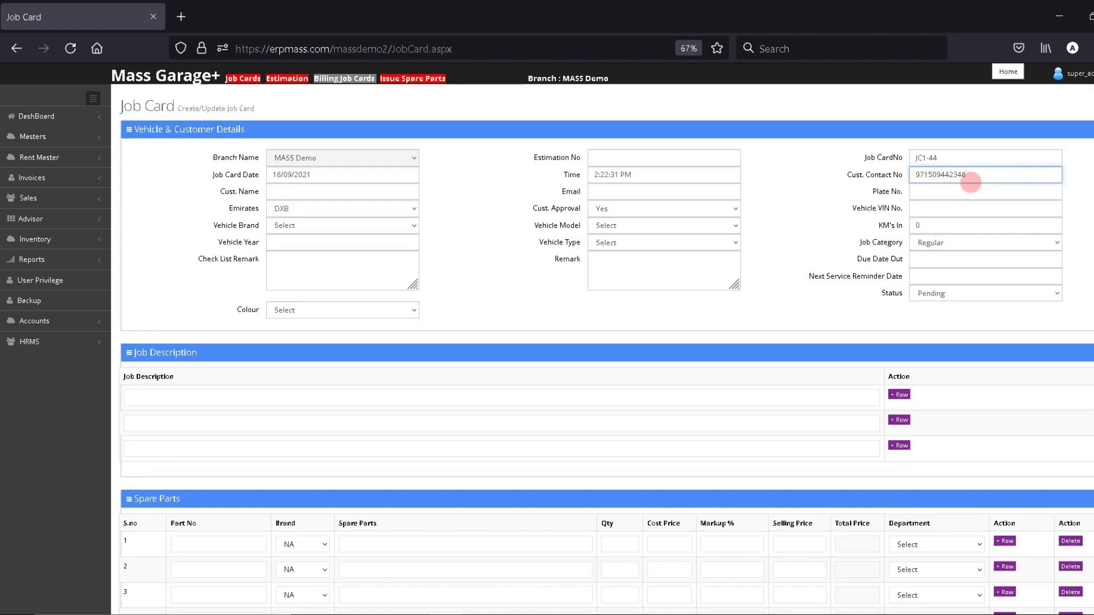
Enter the customer's name, skip the email, and fill in the plate number and vehicle VIN.
{"action": "left_click", "coordinate": [398, 191]}
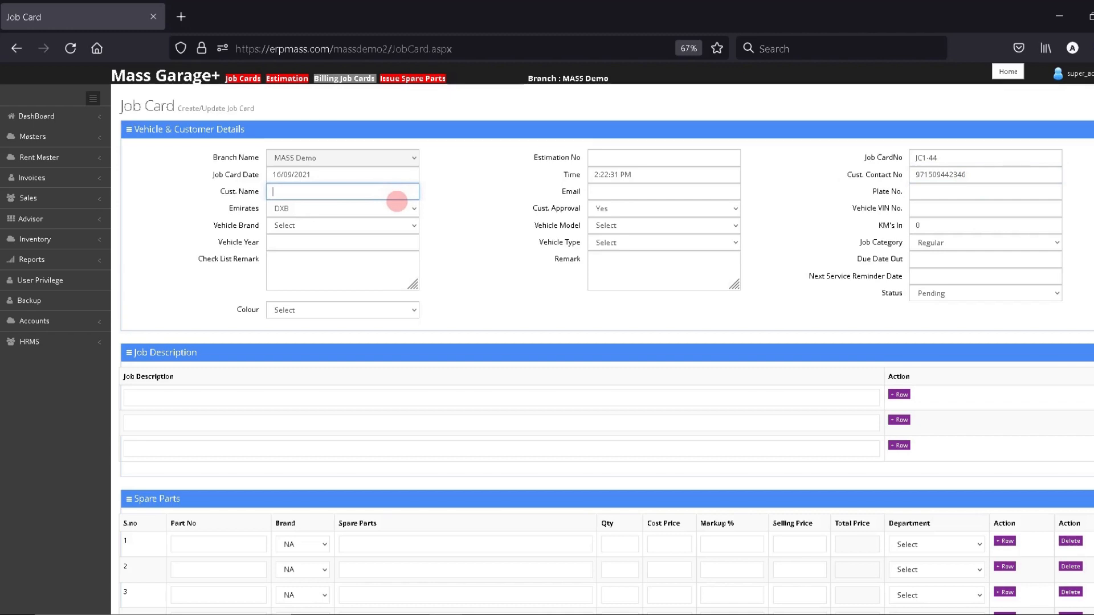
{"action": "type", "text": "AHM"}
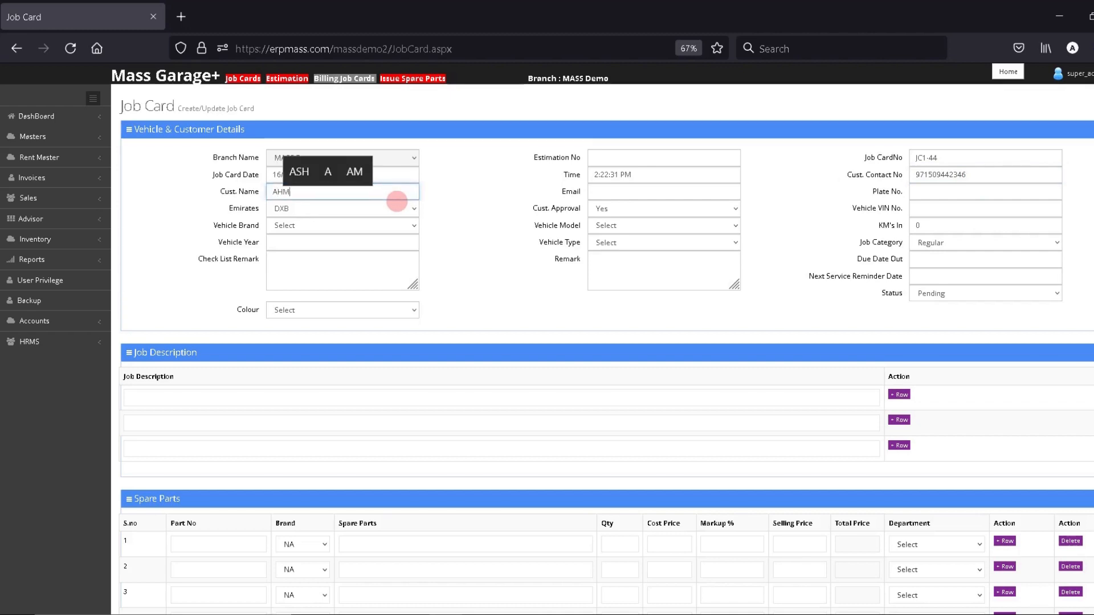
{"action": "type", "text": "ED K"}
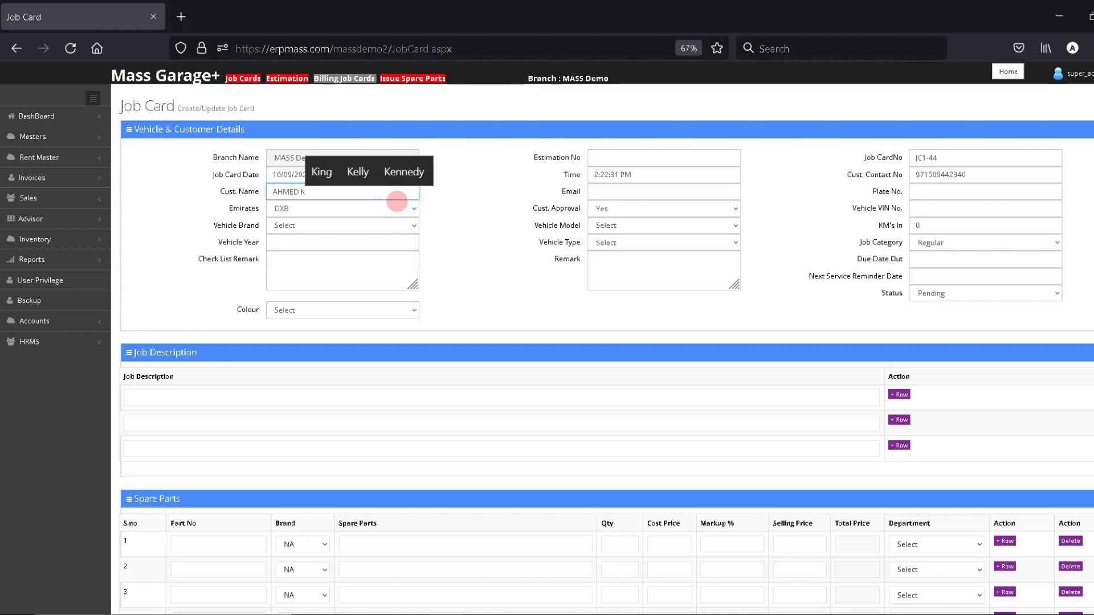
{"action": "key", "text": "Tab"}
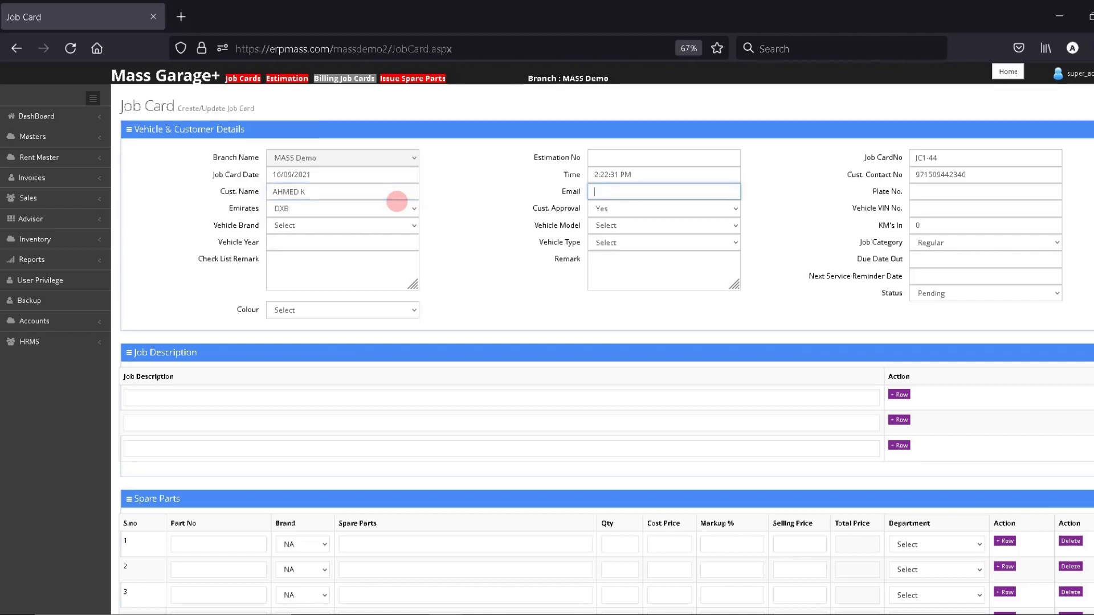
{"action": "key", "text": "Tab"}
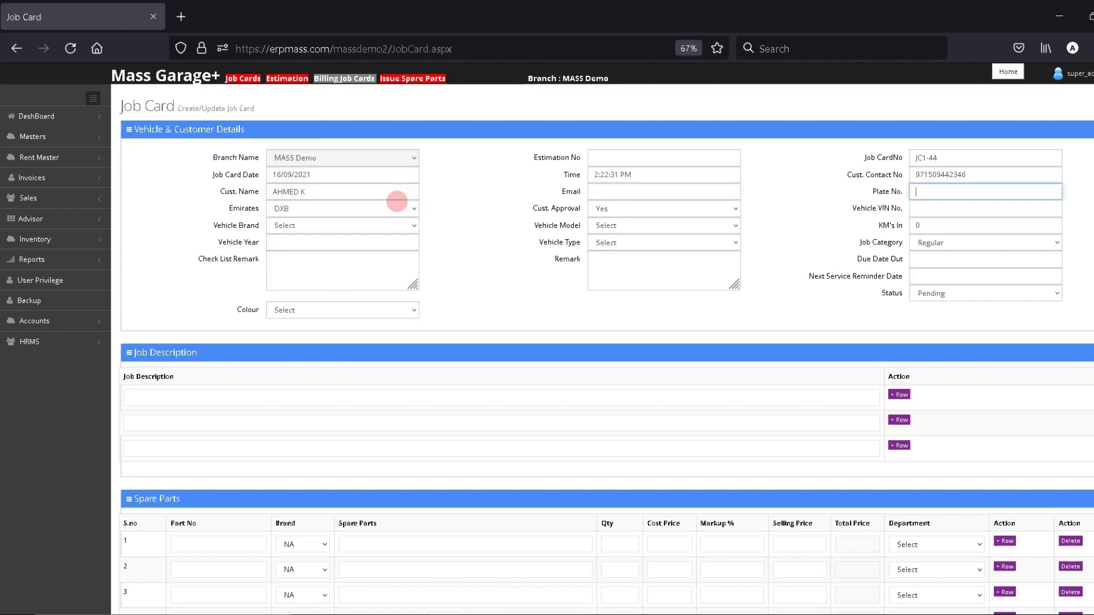
{"action": "type", "text": "DXB "}
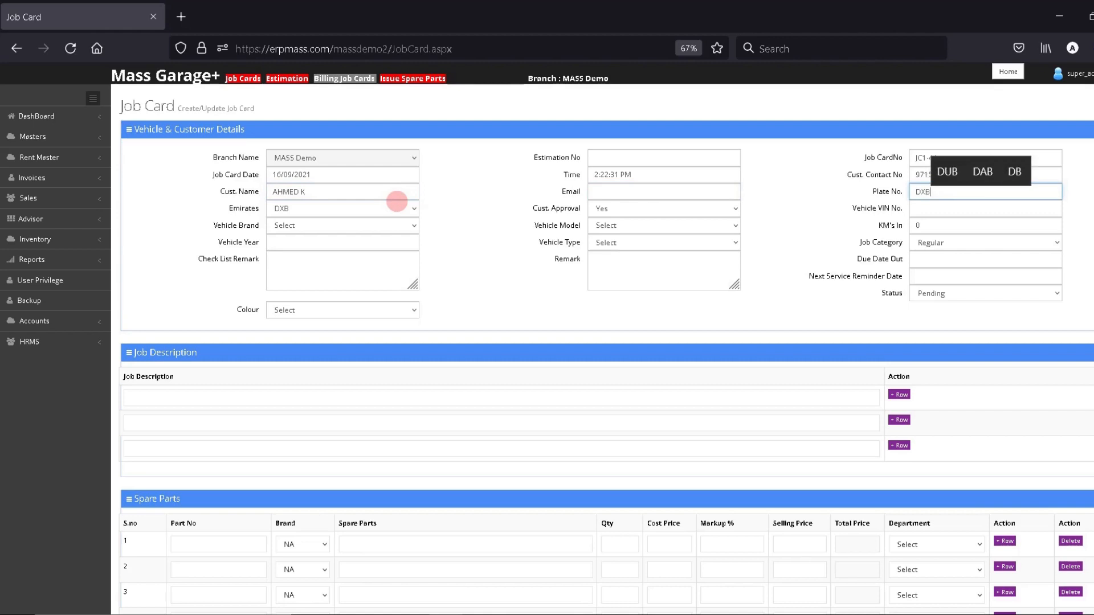
{"action": "type", "text": "A 19999"}
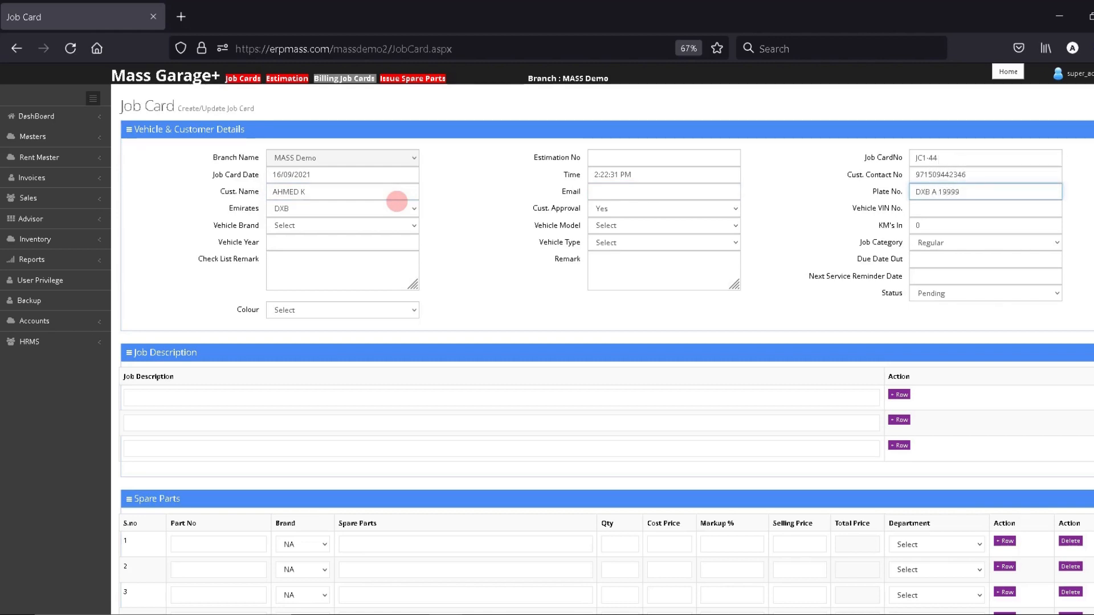
{"action": "left_click", "coordinate": [397, 203]}
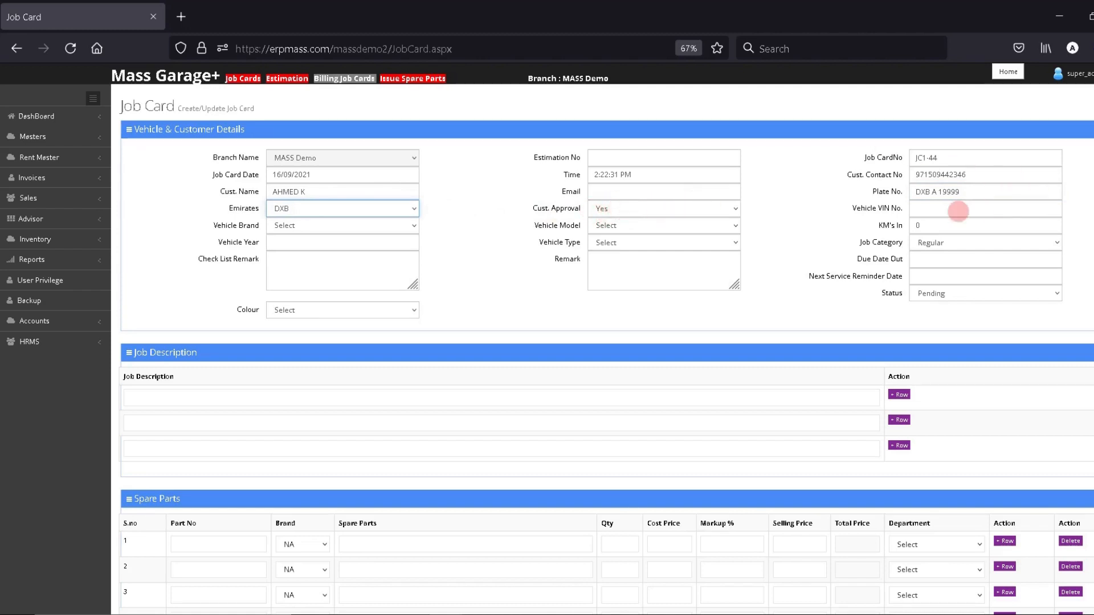
{"action": "left_click", "coordinate": [922, 209]}
{"action": "type", "text": "1"}
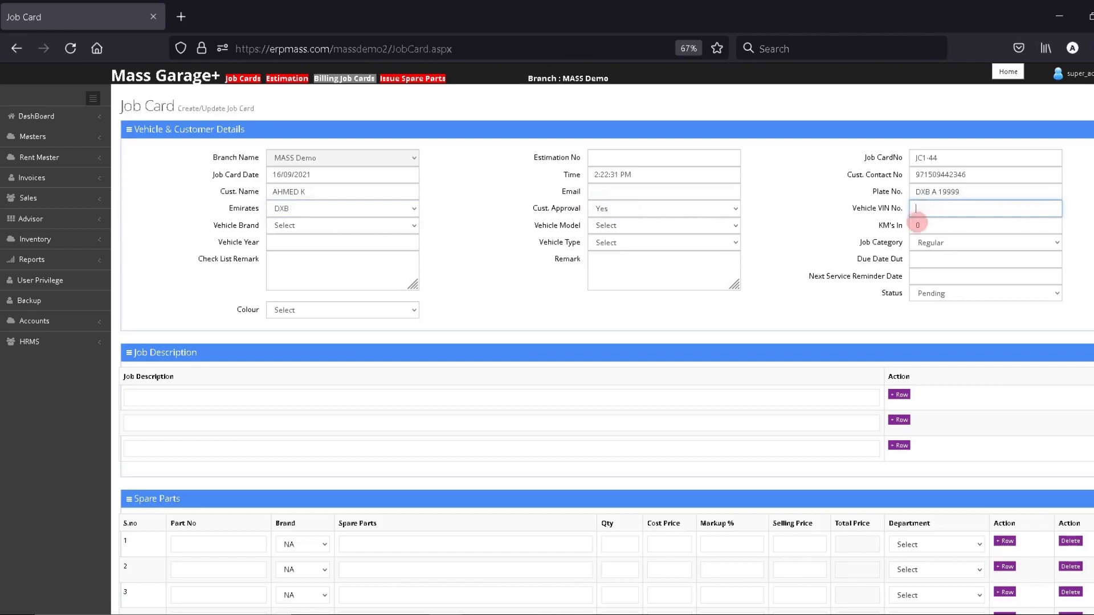
{"action": "type", "text": "234567890345634"}
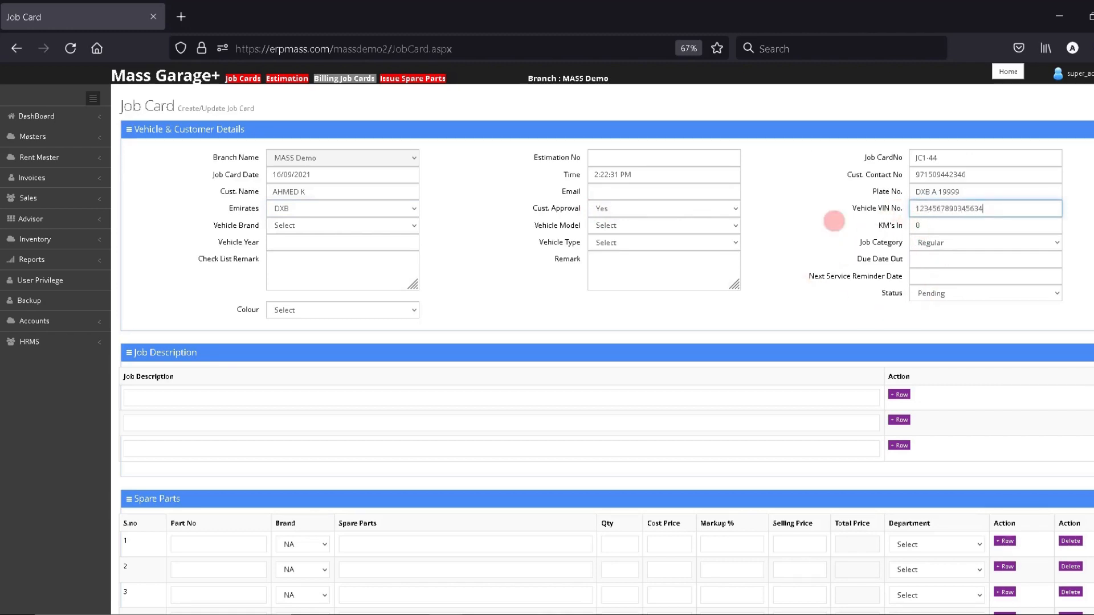
Set vehicle brand BENTLEY, model CONTINENTAL, and a KM's In reading of 23123.
{"action": "left_click", "coordinate": [302, 227]}
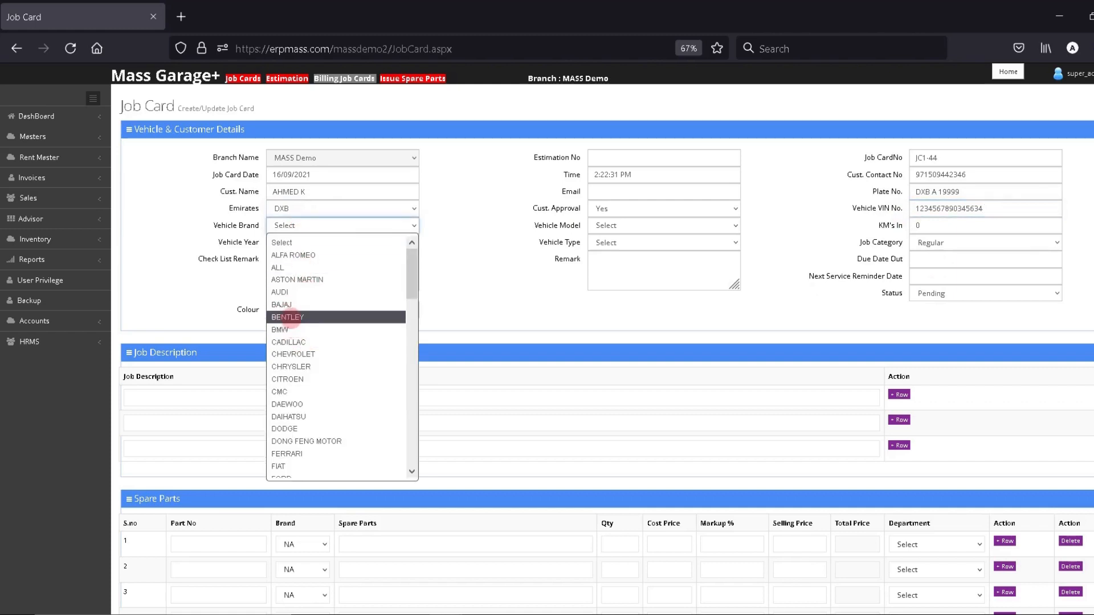
{"action": "left_click", "coordinate": [288, 316]}
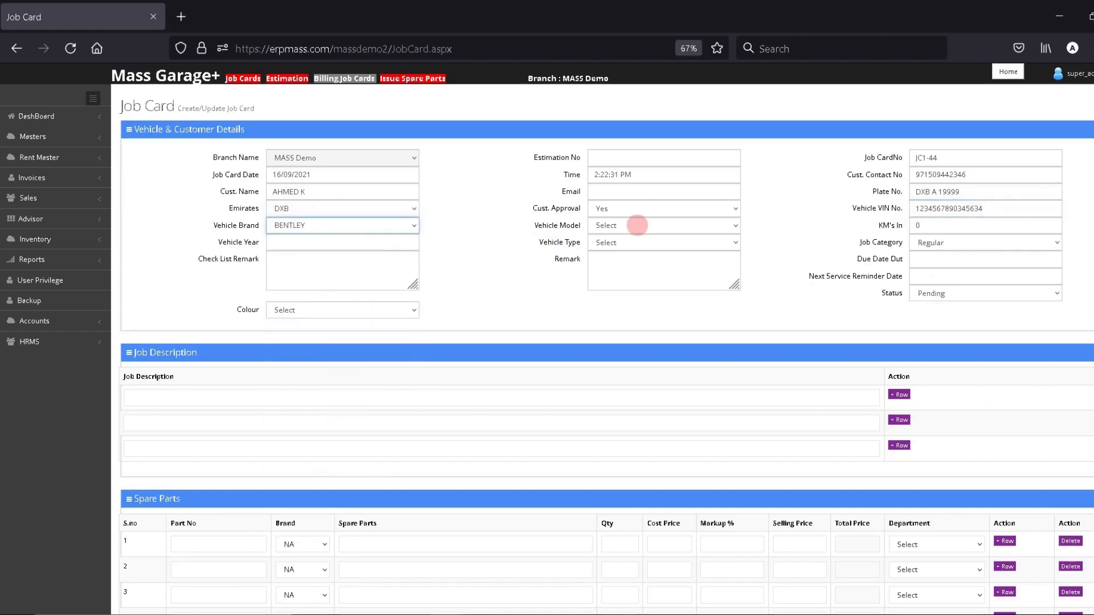
{"action": "left_click", "coordinate": [637, 225]}
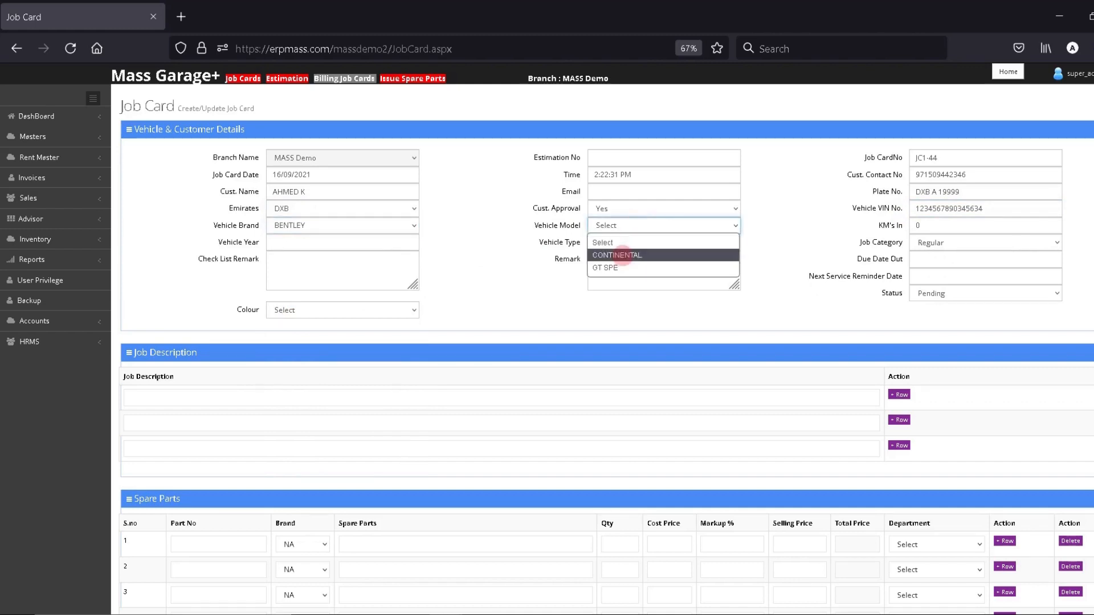
{"action": "left_click", "coordinate": [623, 255]}
{"action": "double_click", "coordinate": [958, 225]}
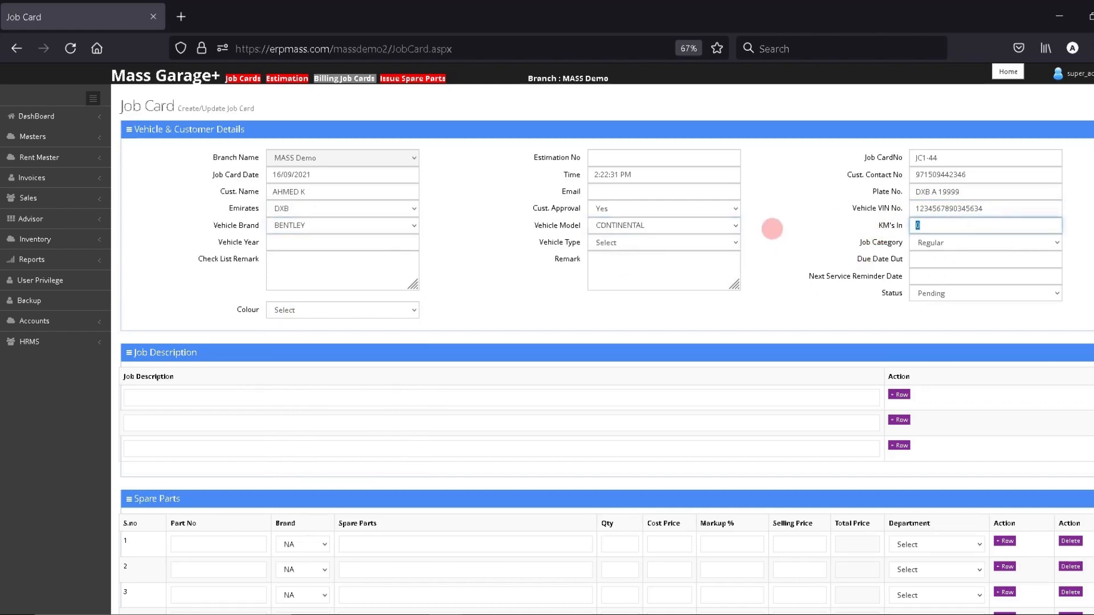
{"action": "key", "text": "shift+Tab"}
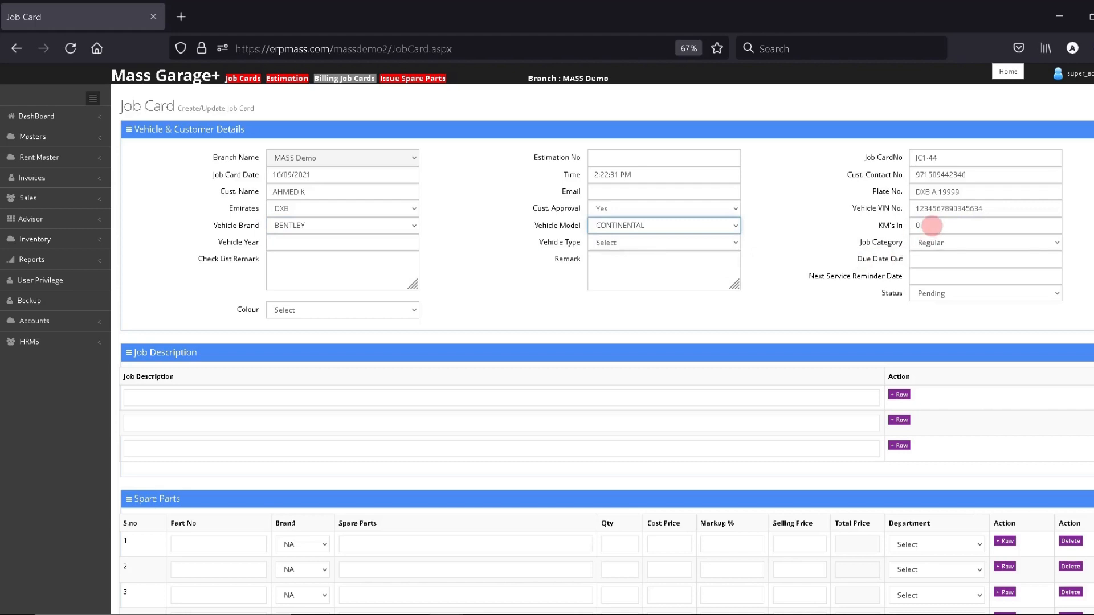
{"action": "double_click", "coordinate": [932, 226]}
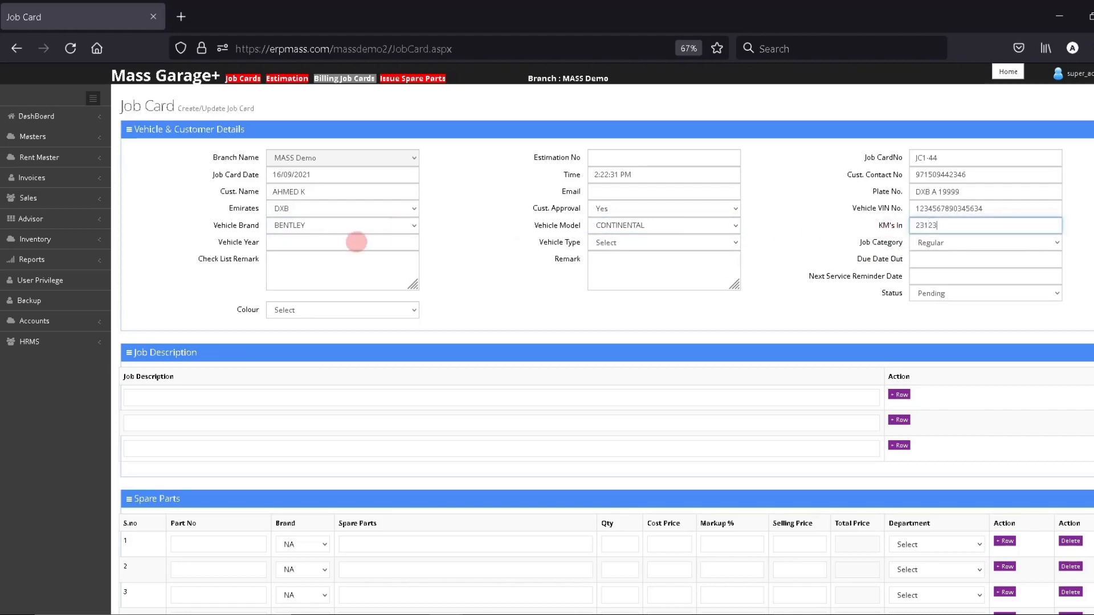
Enter 2019 as the vehicle year.
{"action": "left_click", "coordinate": [274, 242]}
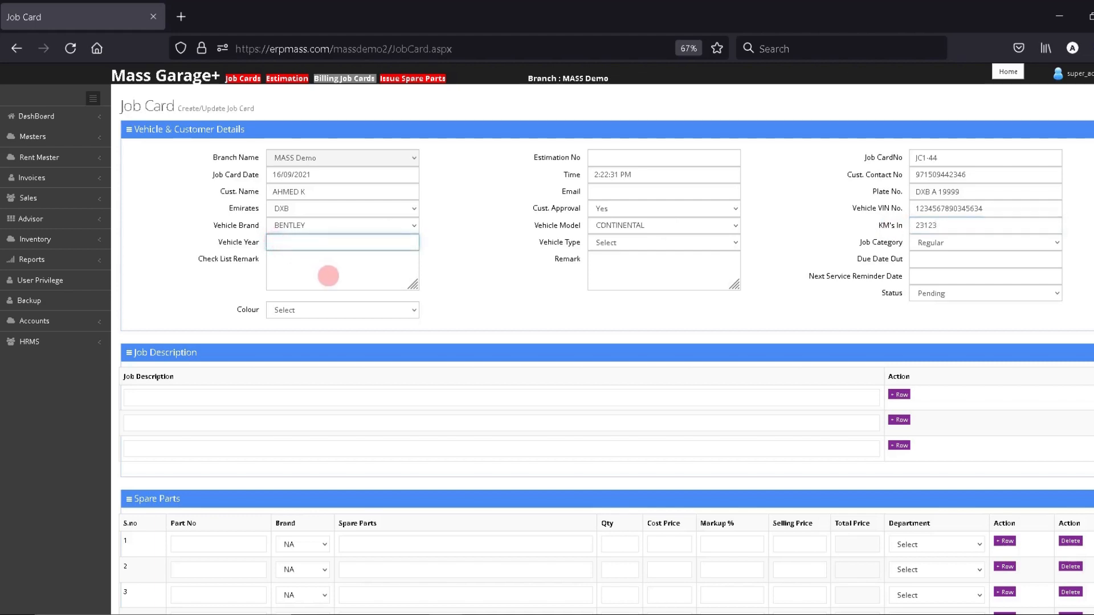
{"action": "type", "text": "20"}
{"action": "key", "text": "BackSpace"}
{"action": "key", "text": "BackSpace"}
{"action": "type", "text": "19"}
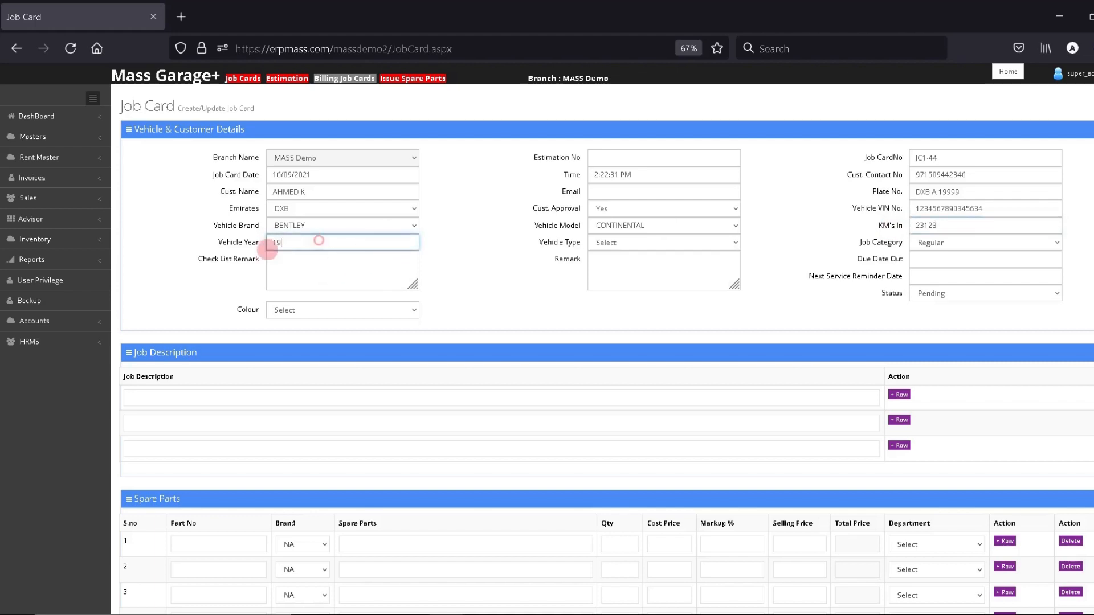
{"action": "key", "text": "ctrl+a"}
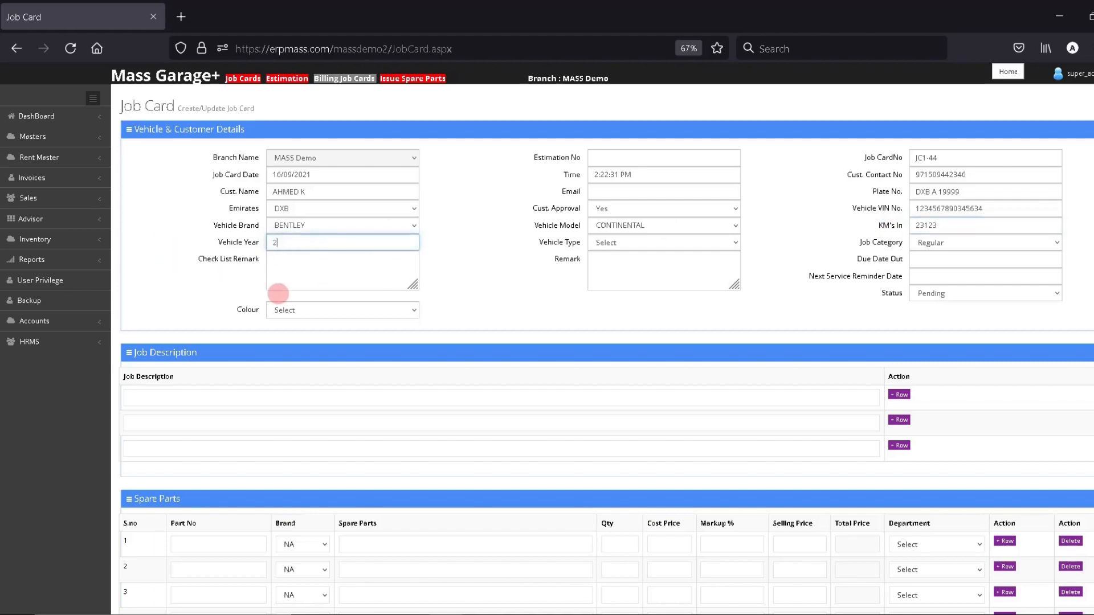
{"action": "type", "text": "201"}
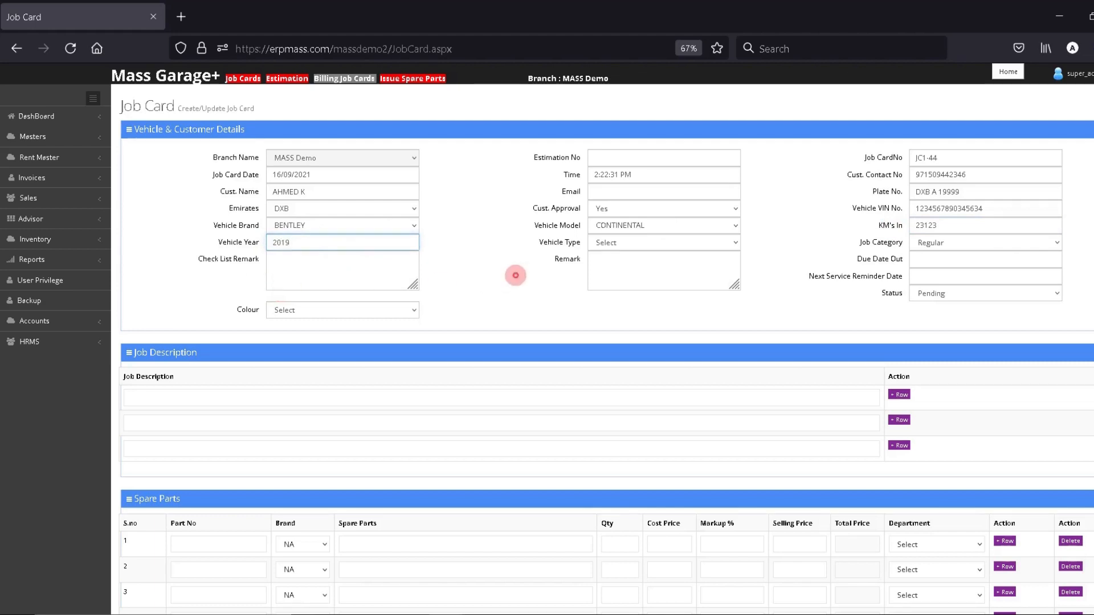
{"action": "type", "text": "9"}
{"action": "left_click", "coordinate": [514, 274]}
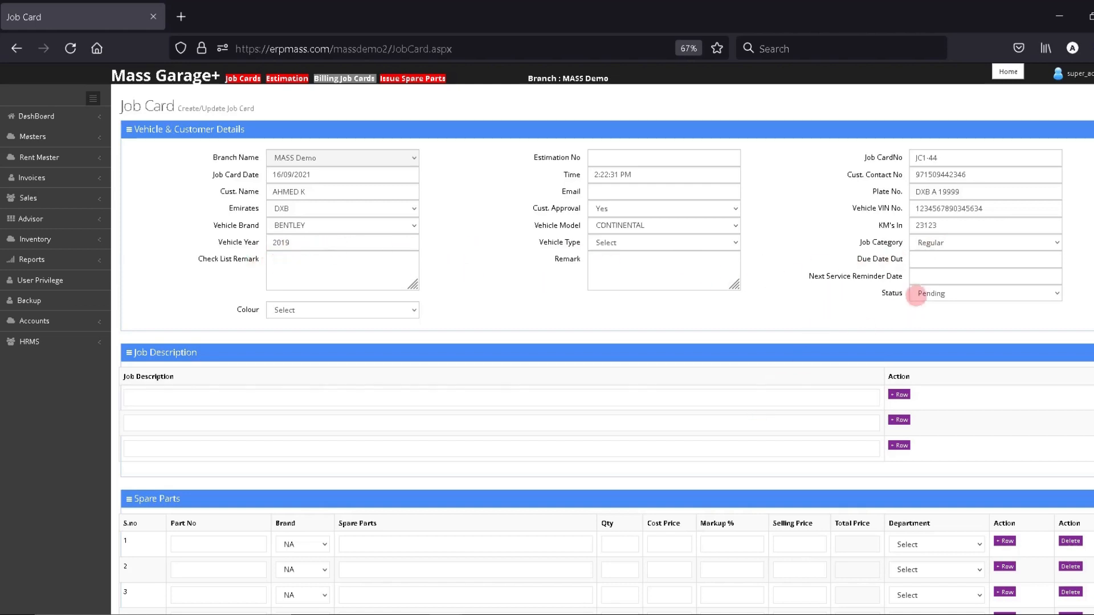
Set Due Date Out and Next Service Reminder Date to today, 16/09/2021.
{"action": "left_click", "coordinate": [931, 258]}
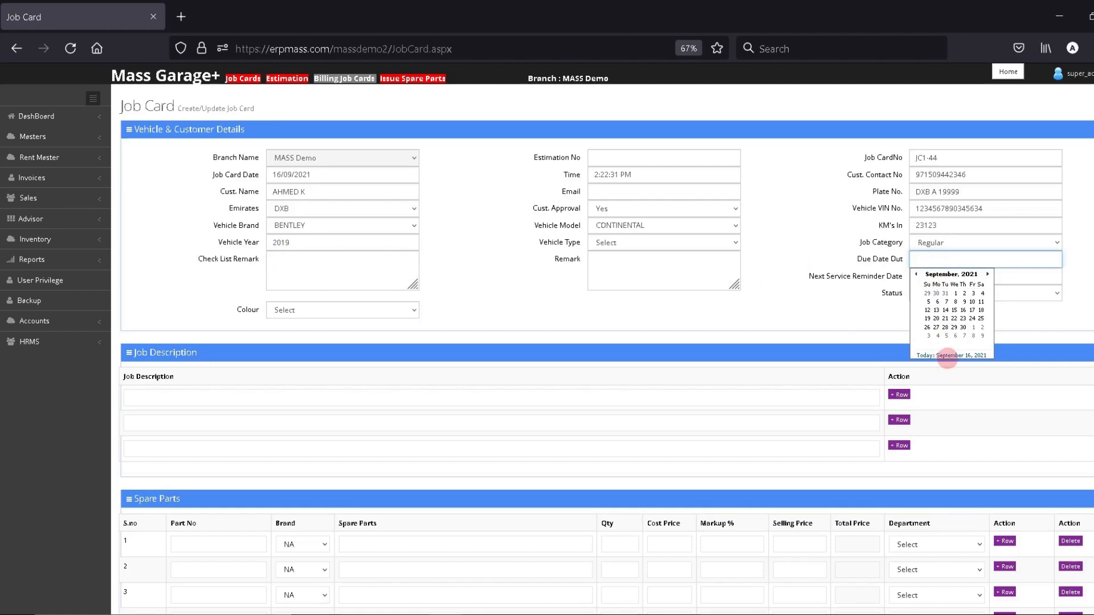
{"action": "left_click", "coordinate": [952, 356]}
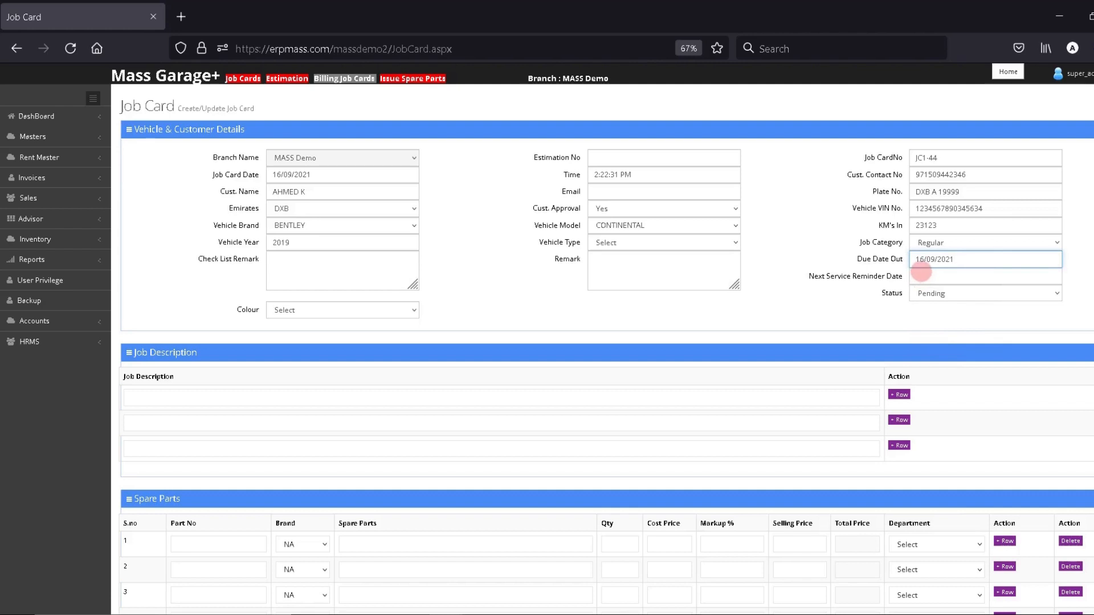
{"action": "left_click", "coordinate": [963, 277]}
{"action": "left_click", "coordinate": [987, 291]}
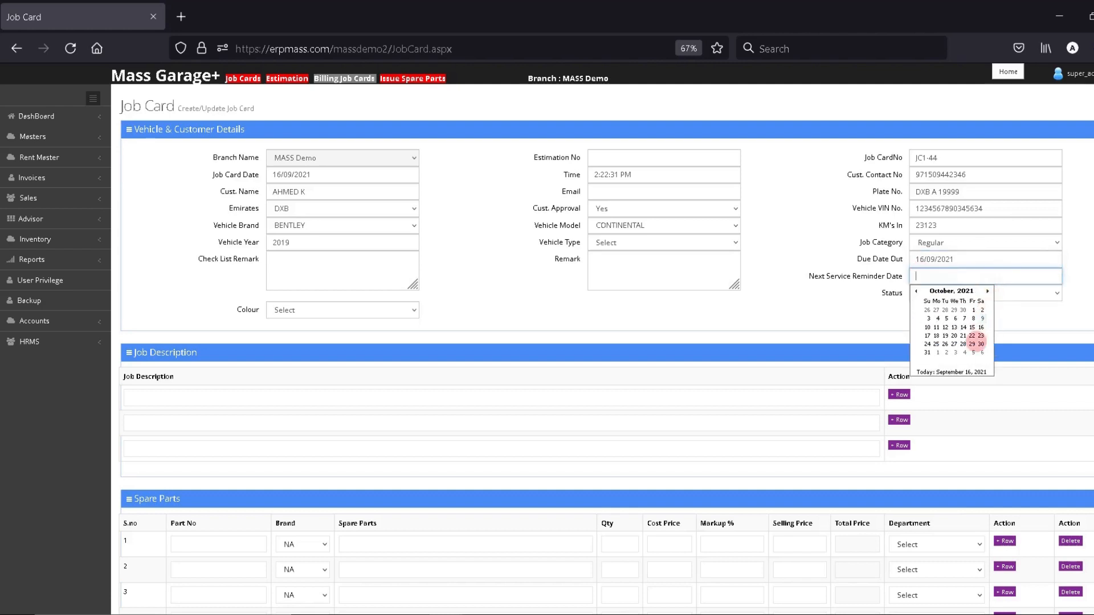
{"action": "left_click", "coordinate": [960, 371]}
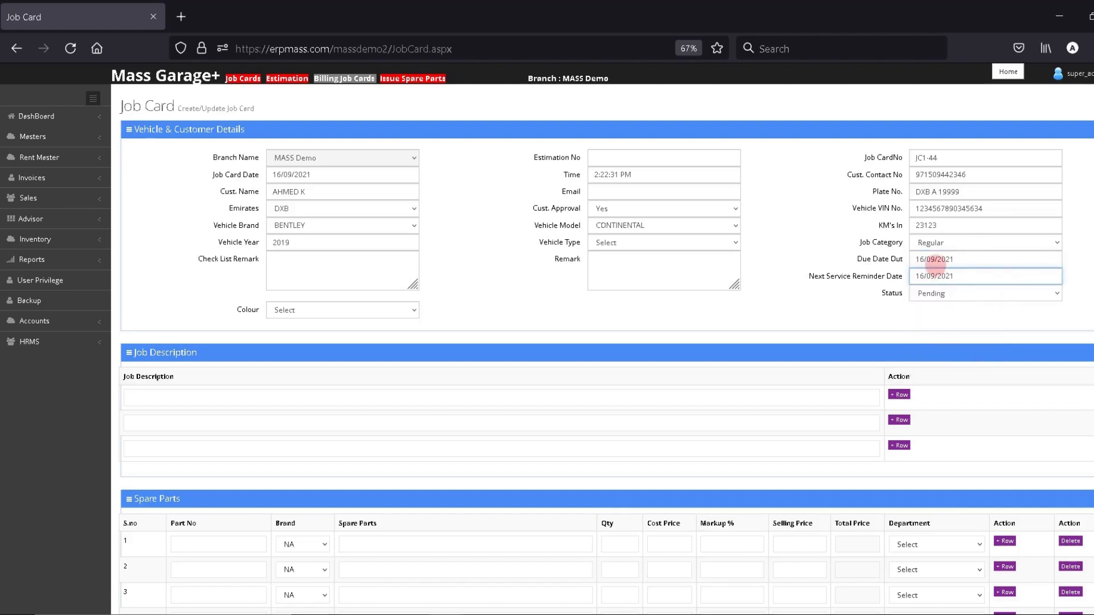
Choose BLACK as the vehicle colour.
{"action": "left_click", "coordinate": [305, 314]}
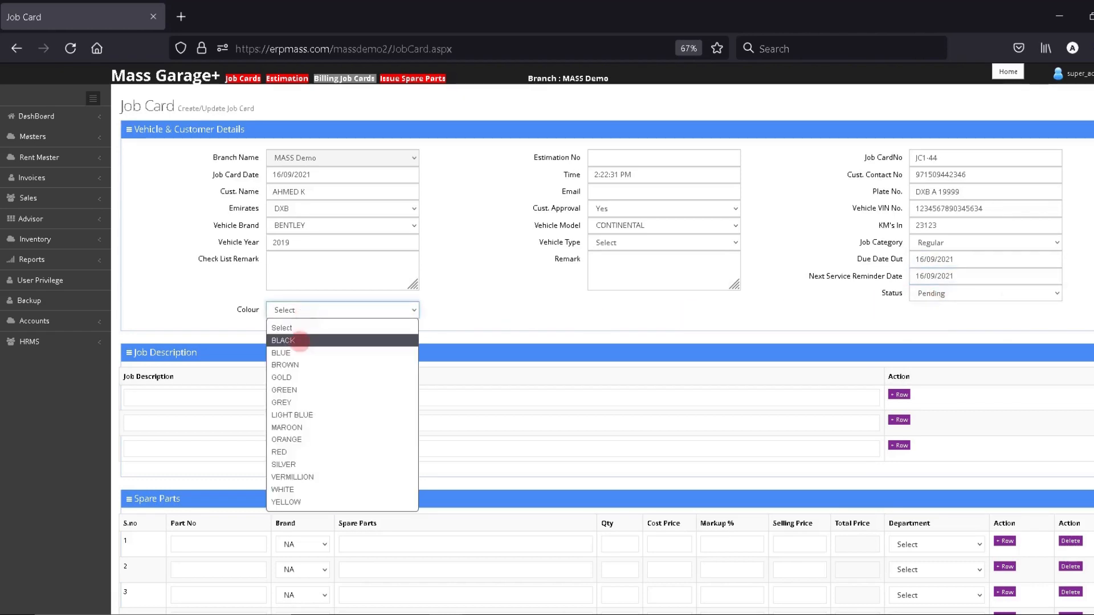
{"action": "left_click", "coordinate": [291, 341]}
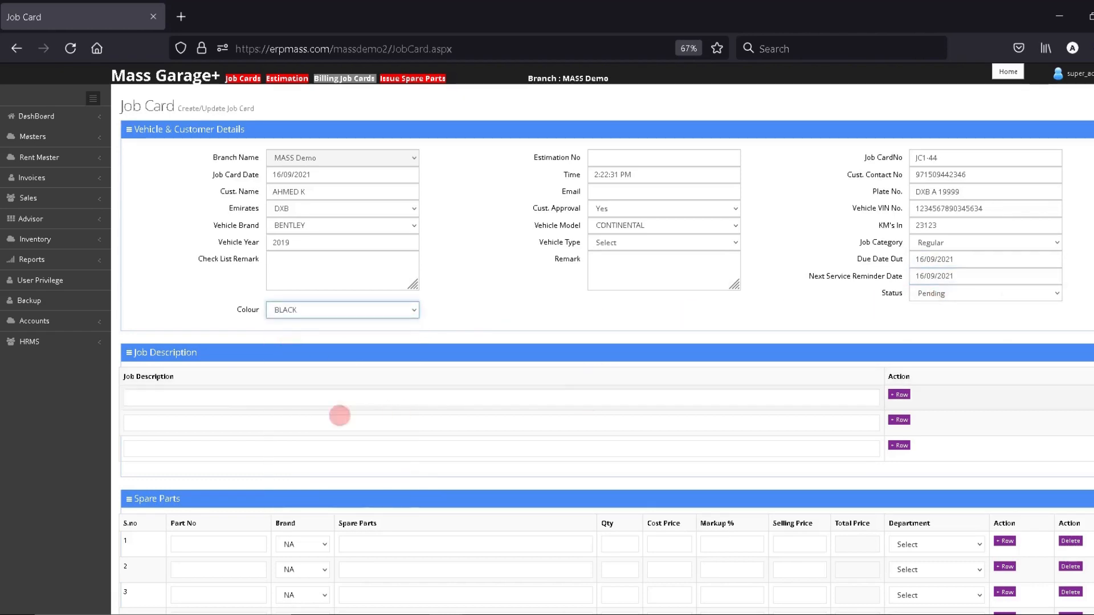
{"action": "left_click", "coordinate": [214, 393]}
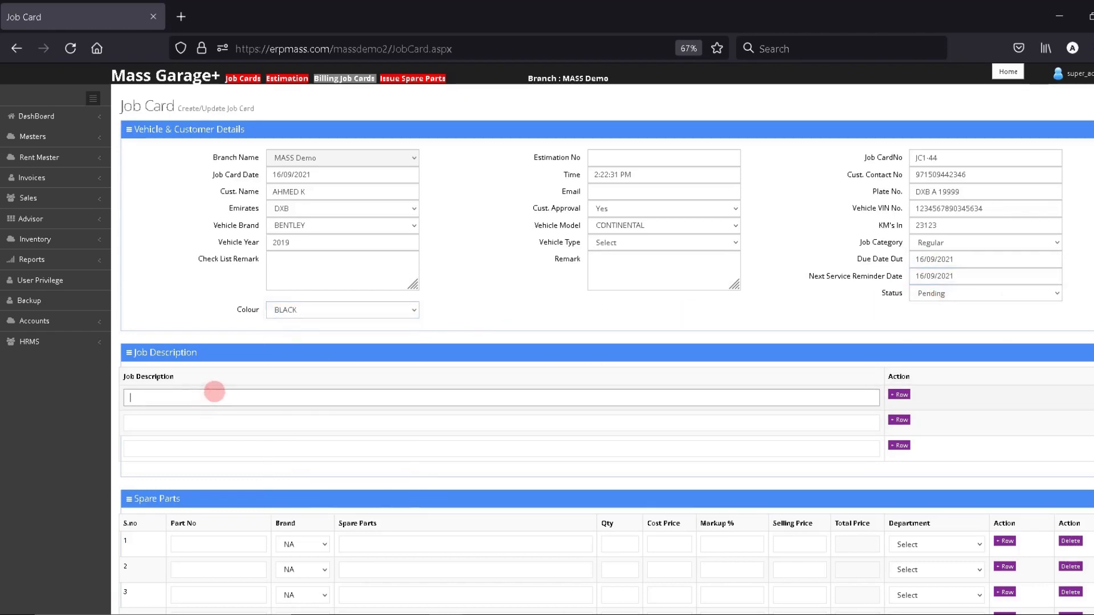
Enter OIL CHANGE as the job description.
{"action": "type", "text": "oIL CHANGE"}
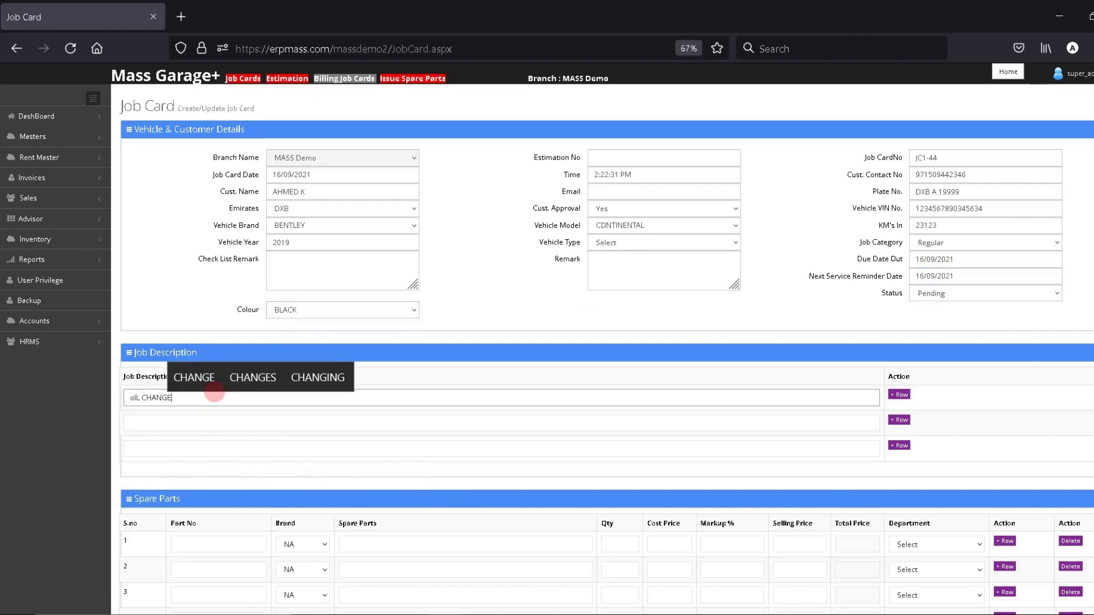
{"action": "key", "text": "BackSpace"}
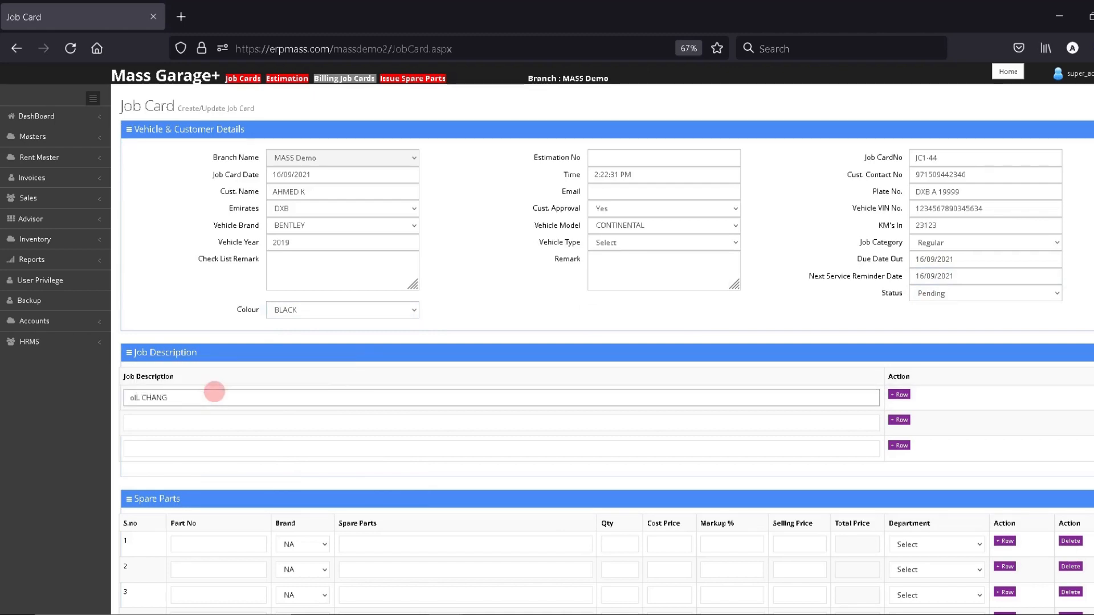
{"action": "type", "text": "OIL CHANGE"}
{"action": "key", "text": "Tab"}
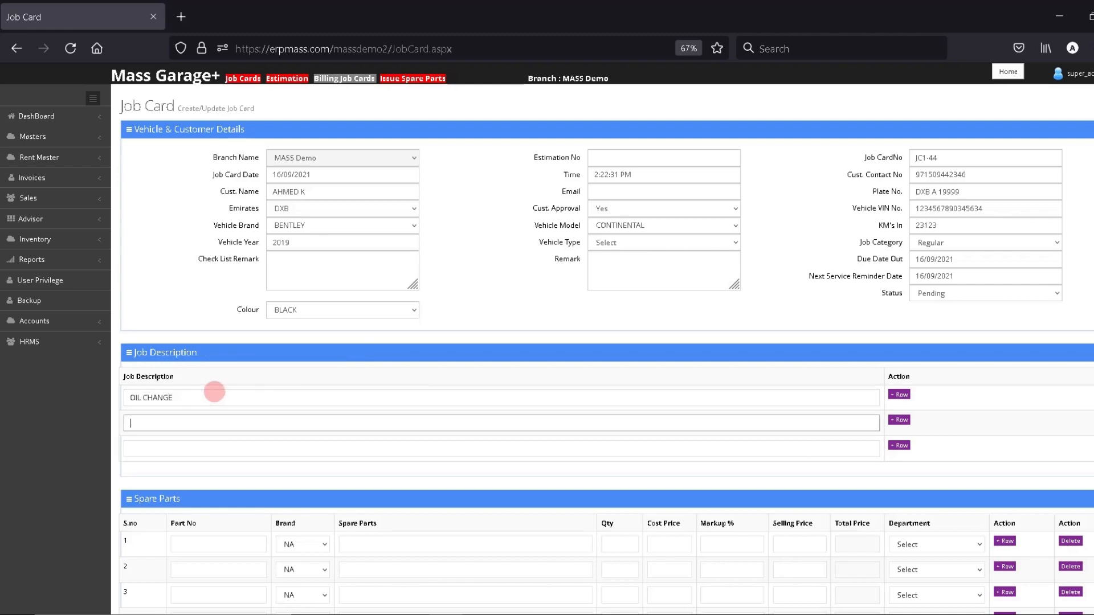
{"action": "key", "text": "Tab"}
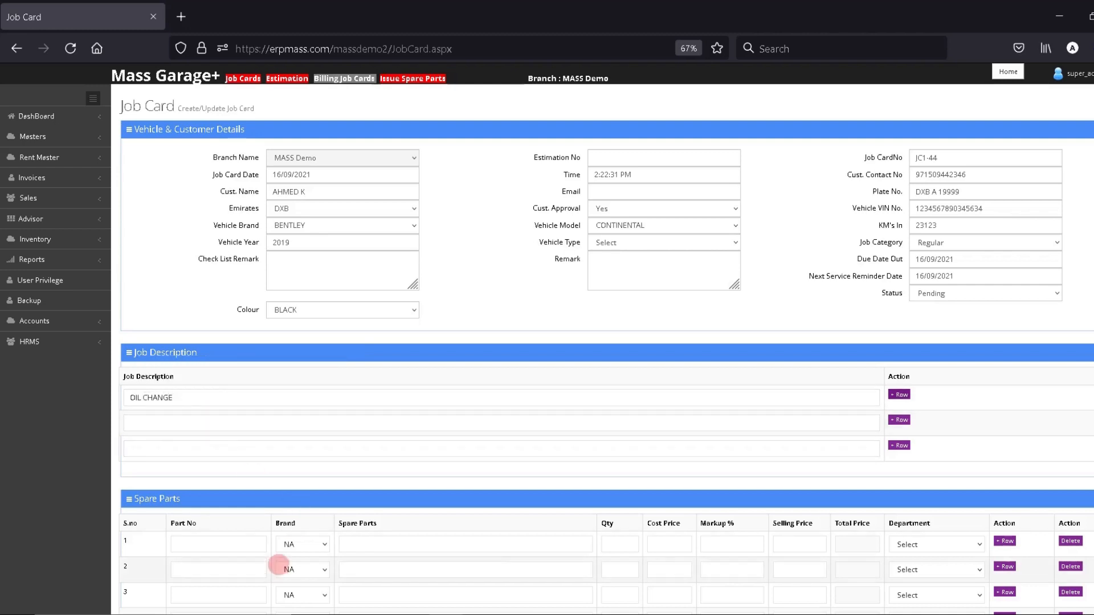
Add BENTLEY OIL FILTER as the first spare part row.
{"action": "left_click", "coordinate": [225, 542]}
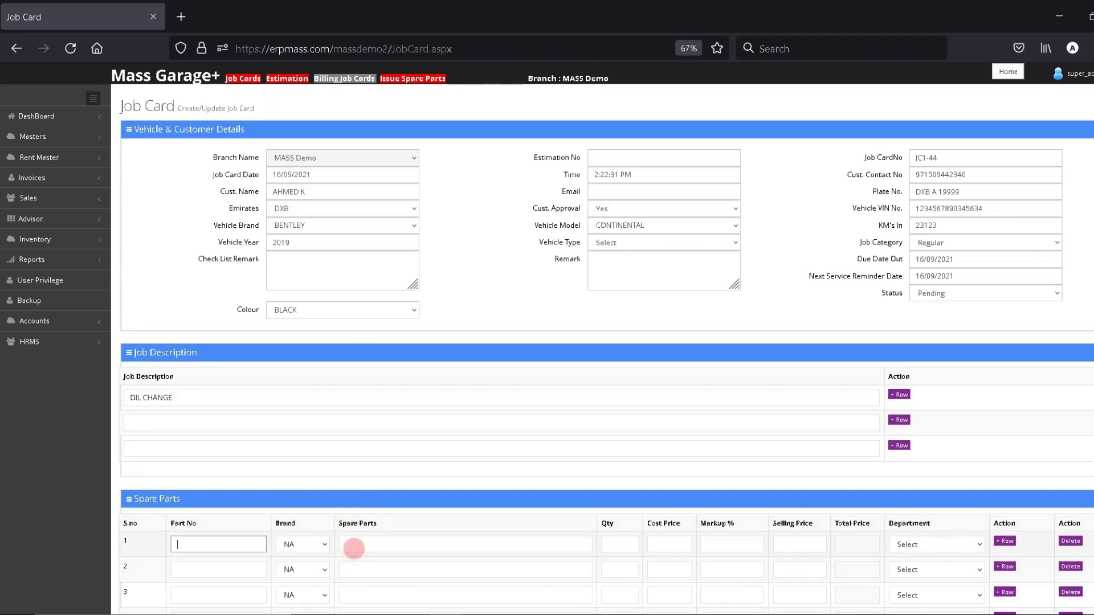
{"action": "left_click", "coordinate": [356, 546]}
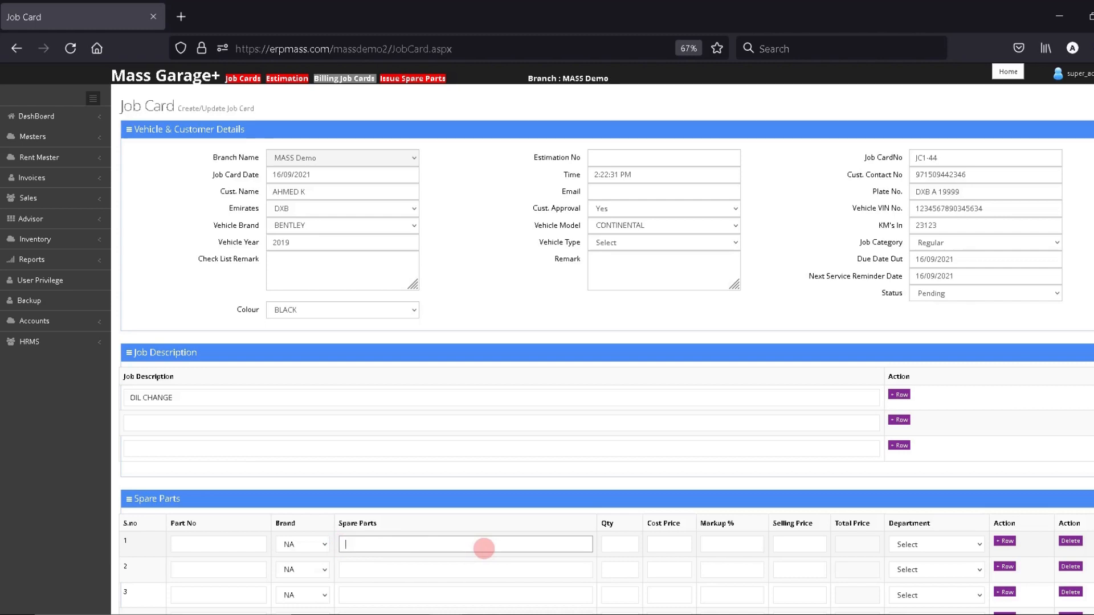
{"action": "type", "text": "ENTE"}
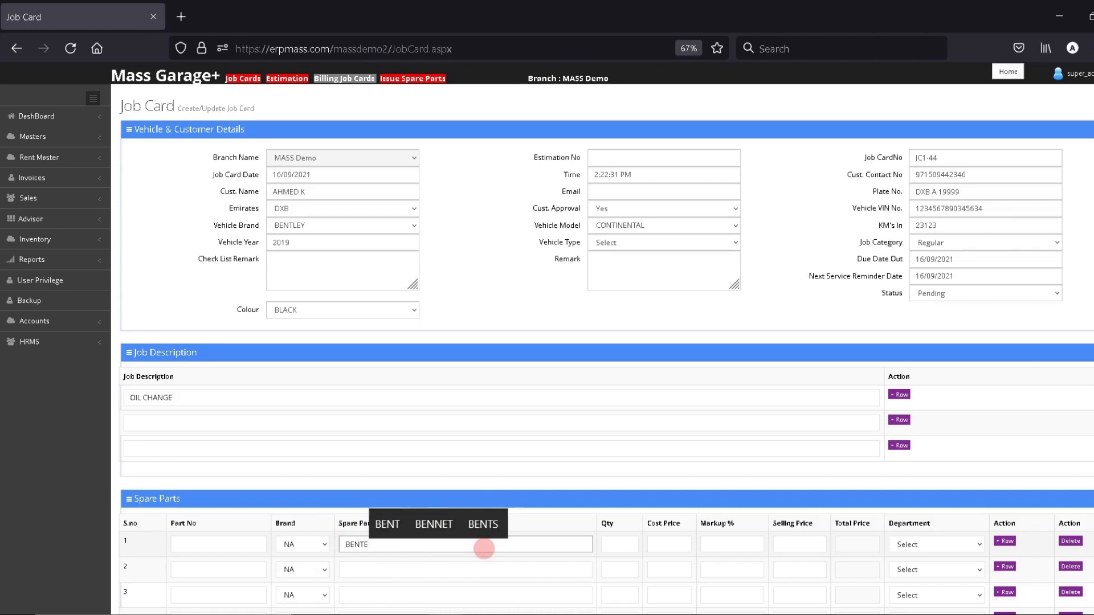
{"action": "key", "text": "BackSpace"}
{"action": "type", "text": "LEY"}
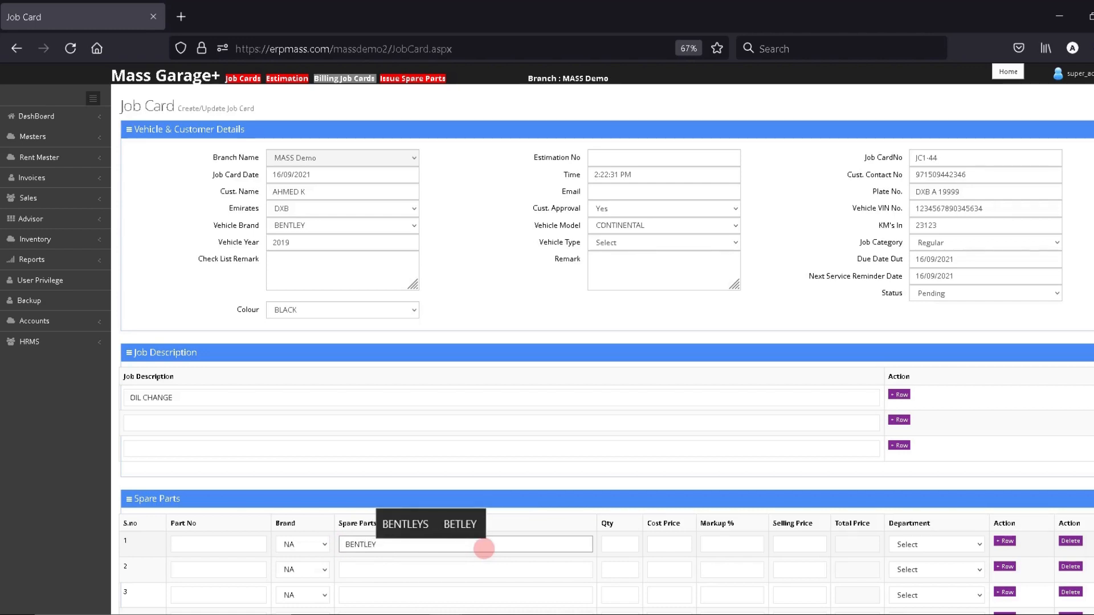
{"action": "type", "text": " OIL F"}
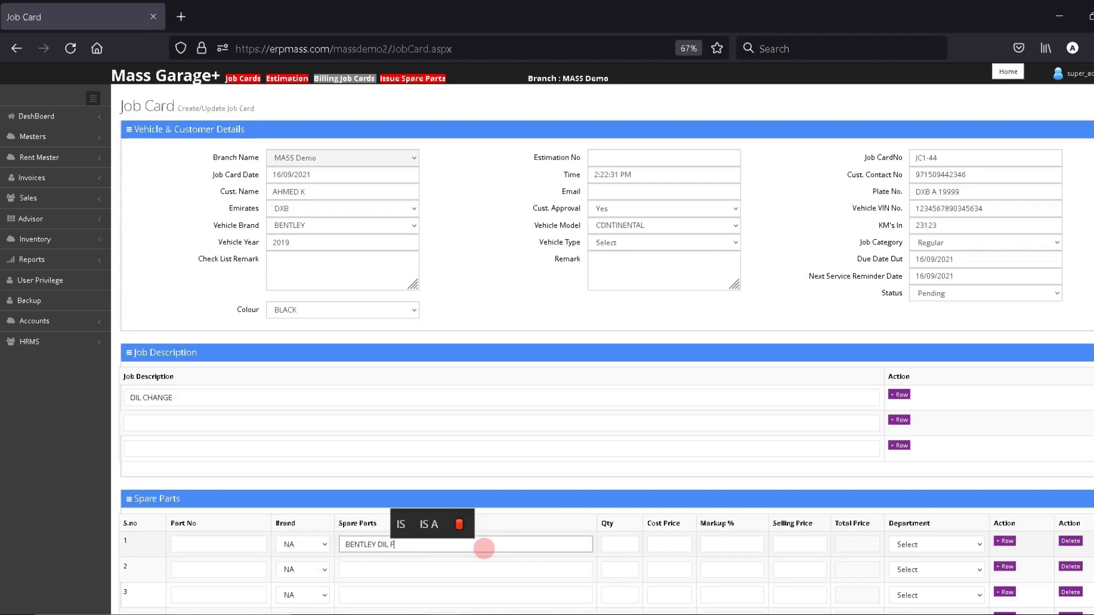
{"action": "type", "text": "ILTER"}
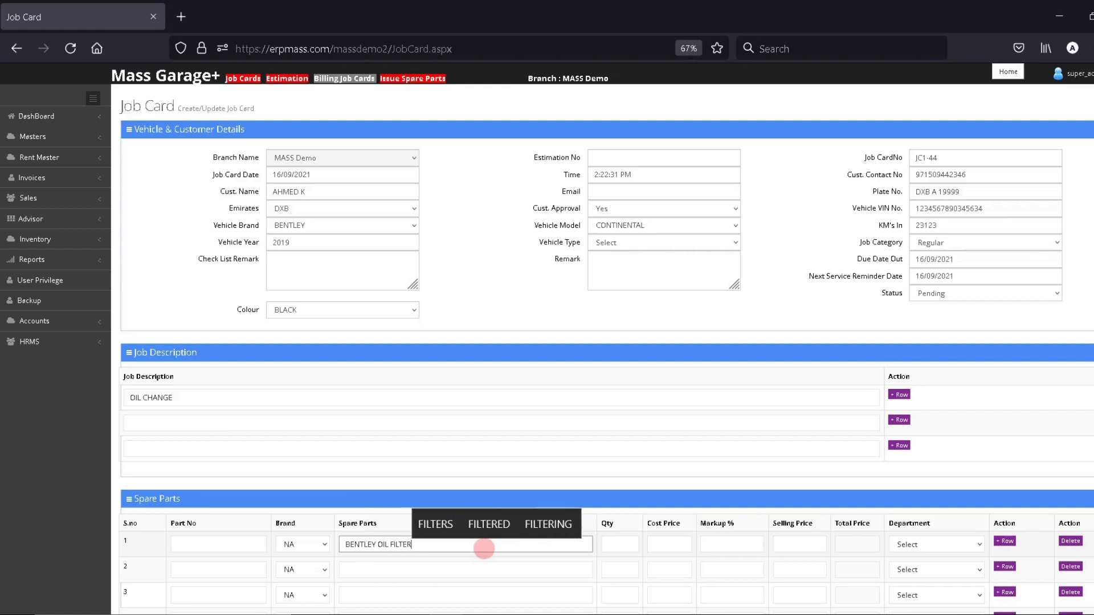
{"action": "key", "text": "Return"}
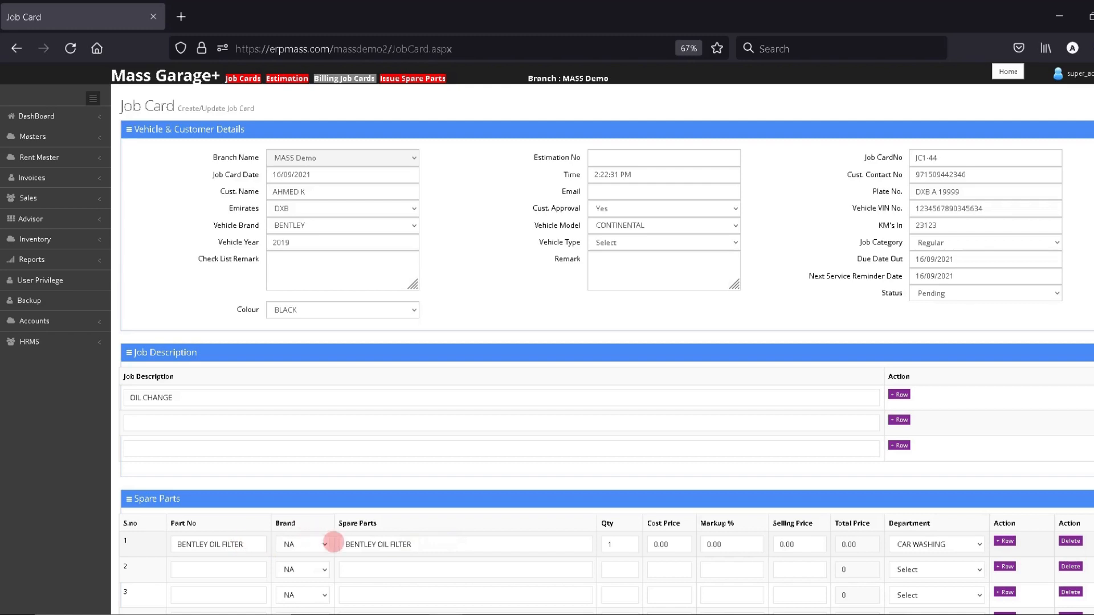
{"action": "left_click_drag", "start_coordinate": [176, 545], "coordinate": [244, 543]}
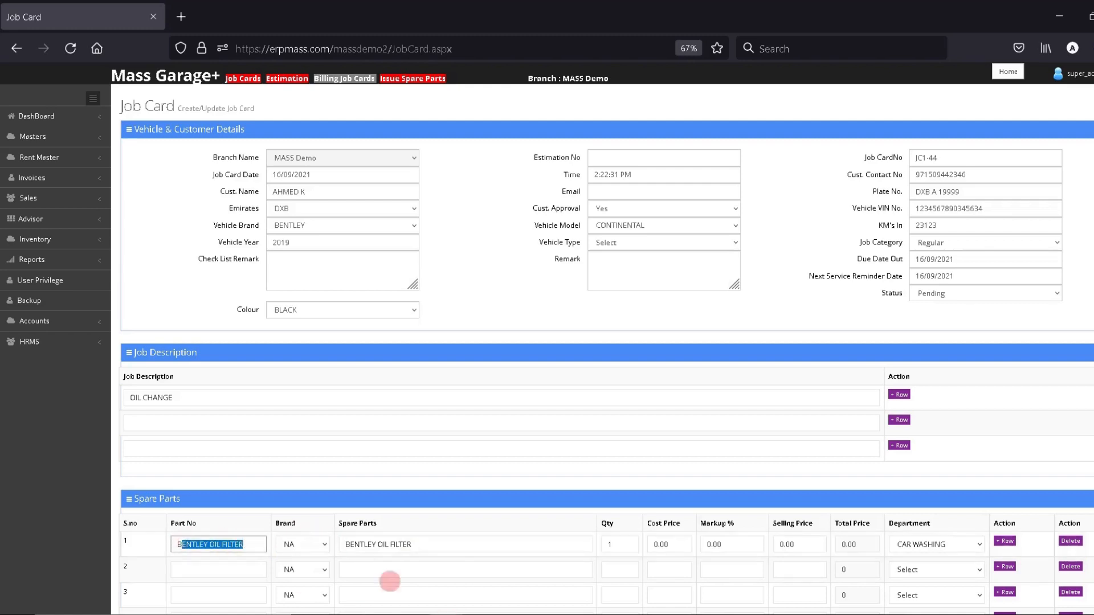
{"action": "left_click_drag", "start_coordinate": [350, 544], "coordinate": [473, 542]}
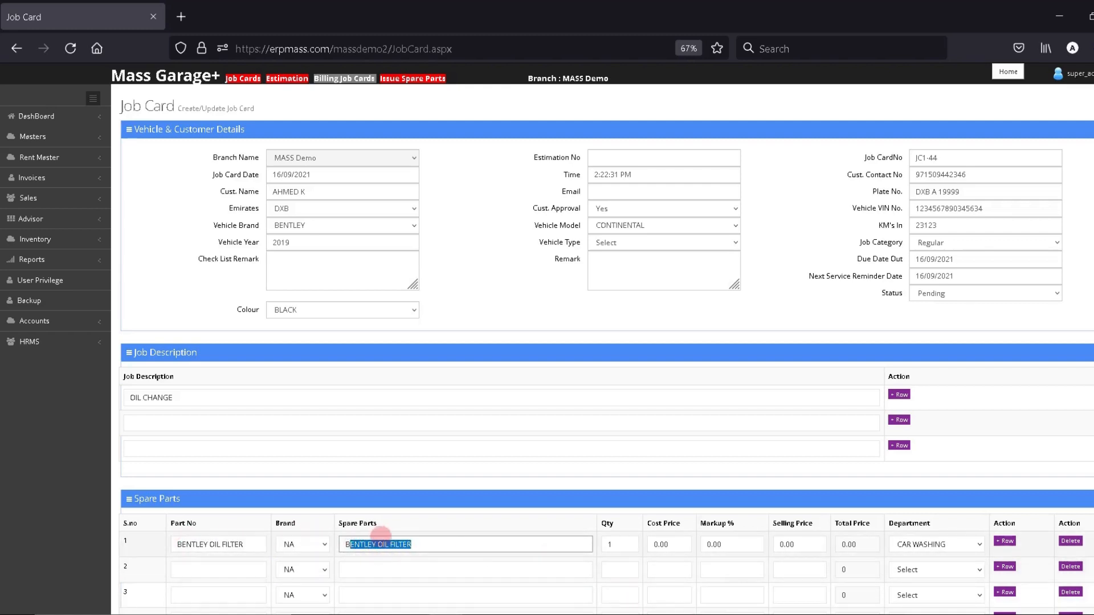
{"action": "triple_click", "coordinate": [366, 544]}
{"action": "left_click_drag", "start_coordinate": [176, 544], "coordinate": [244, 544]}
Give the oil filter a cost price of 50.00 and a selling price of 100.00.
{"action": "left_click", "coordinate": [616, 546]}
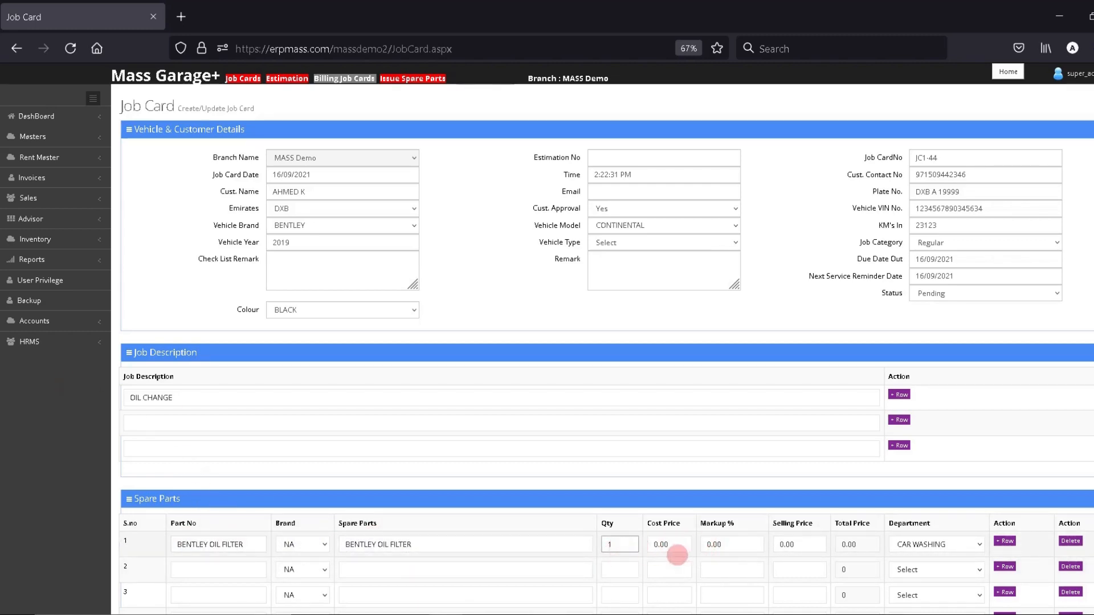
{"action": "left_click", "coordinate": [674, 548]}
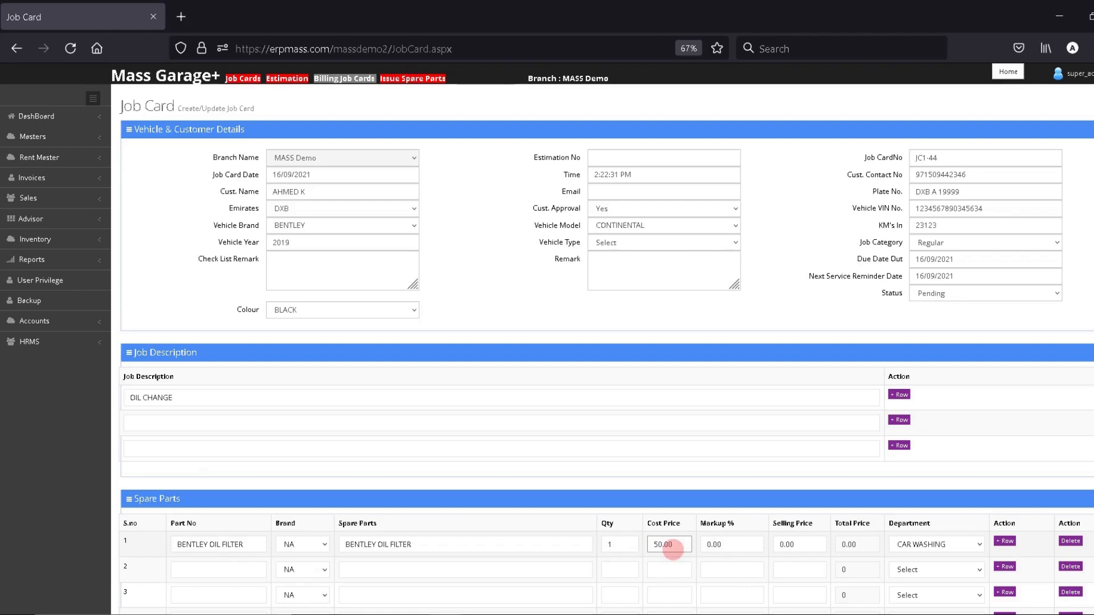
{"action": "left_click", "coordinate": [721, 545]}
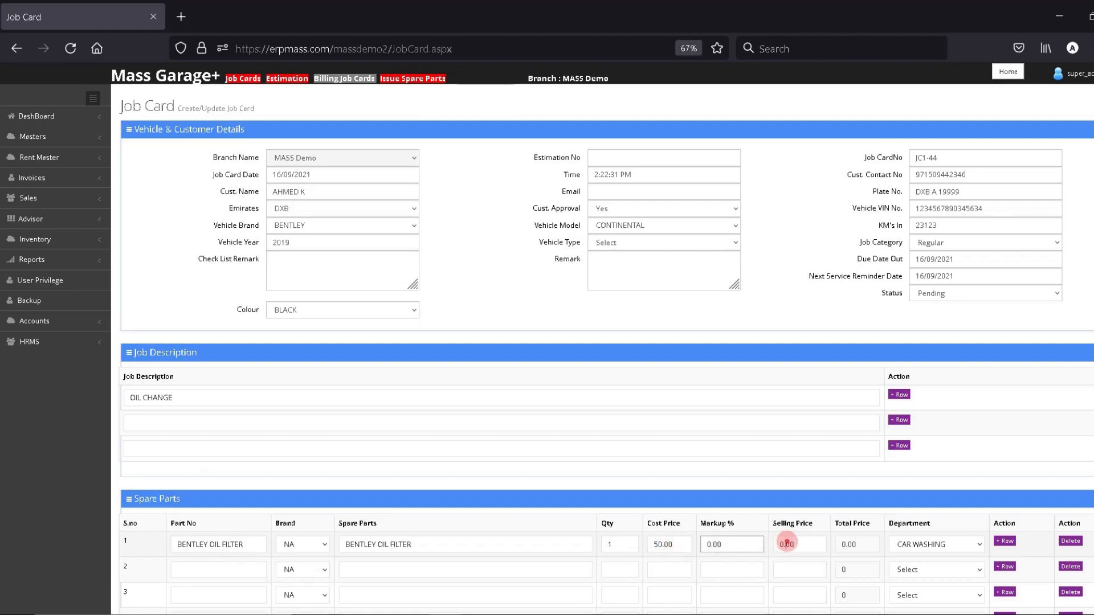
{"action": "left_click", "coordinate": [787, 544]}
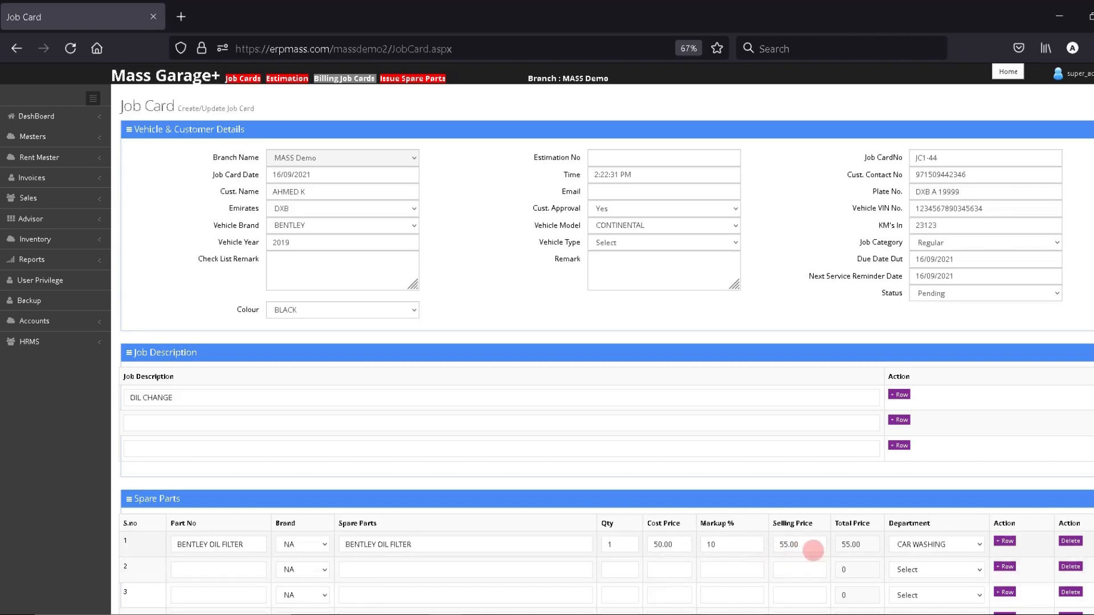
{"action": "left_click", "coordinate": [713, 544]}
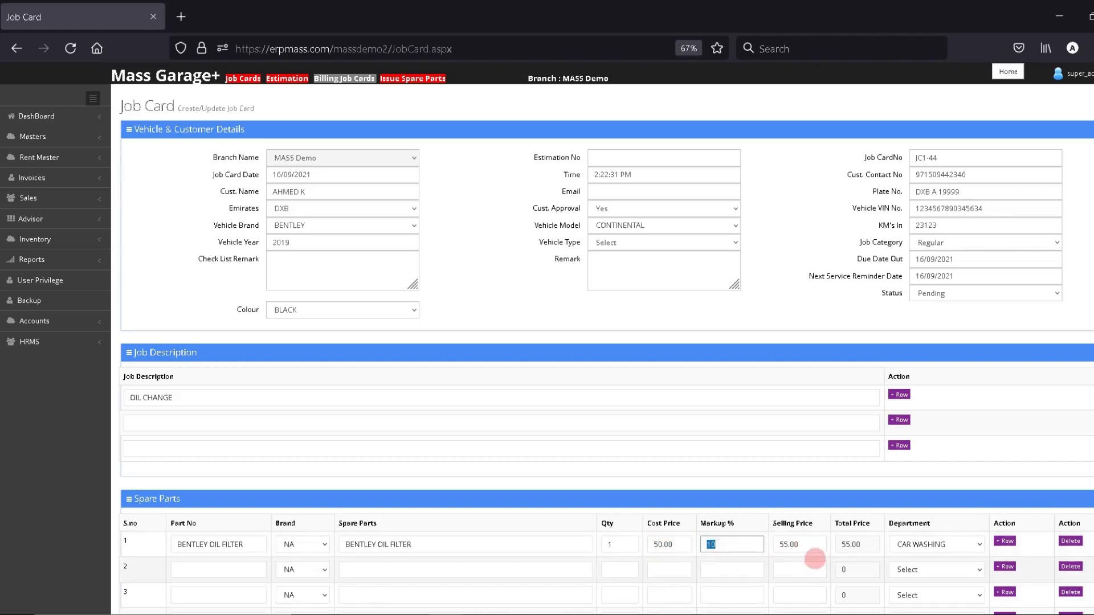
{"action": "left_click", "coordinate": [788, 544]}
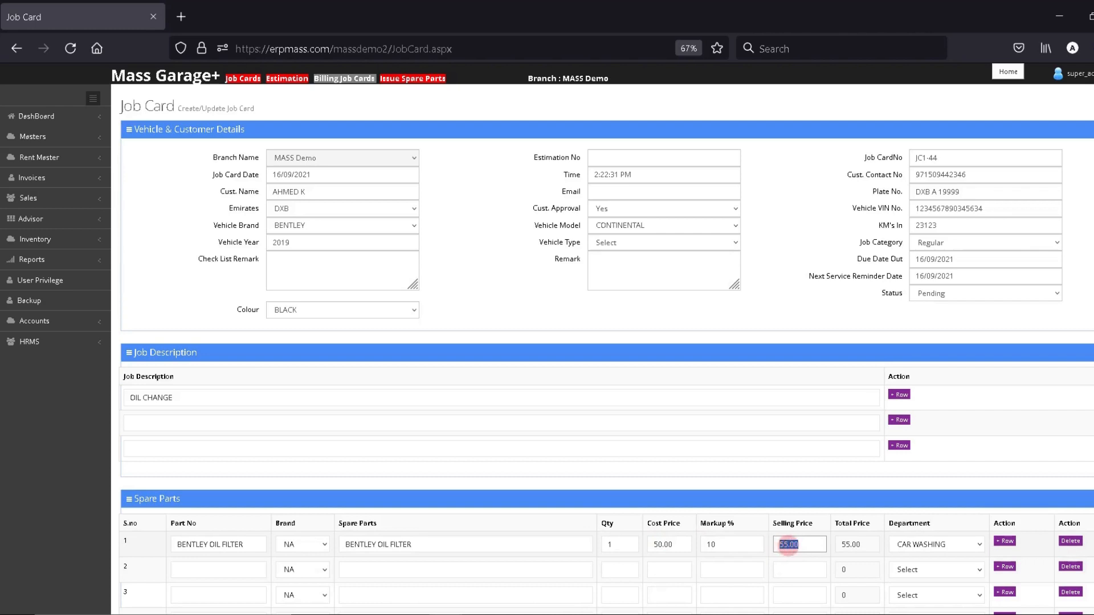
{"action": "left_click", "coordinate": [661, 544]}
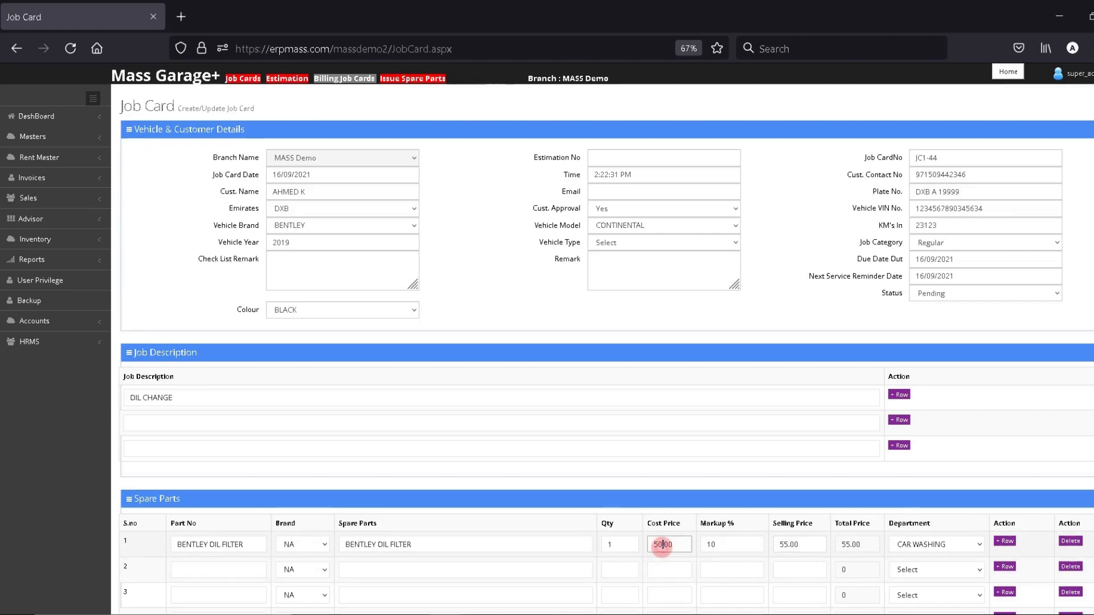
{"action": "left_click", "coordinate": [778, 544]}
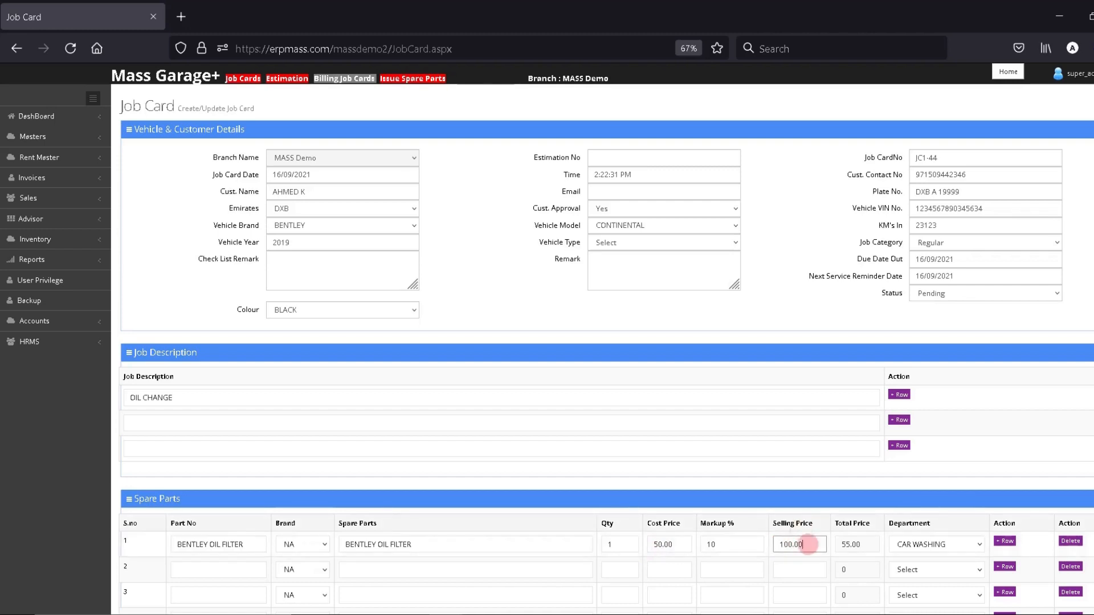
{"action": "left_click", "coordinate": [800, 570]}
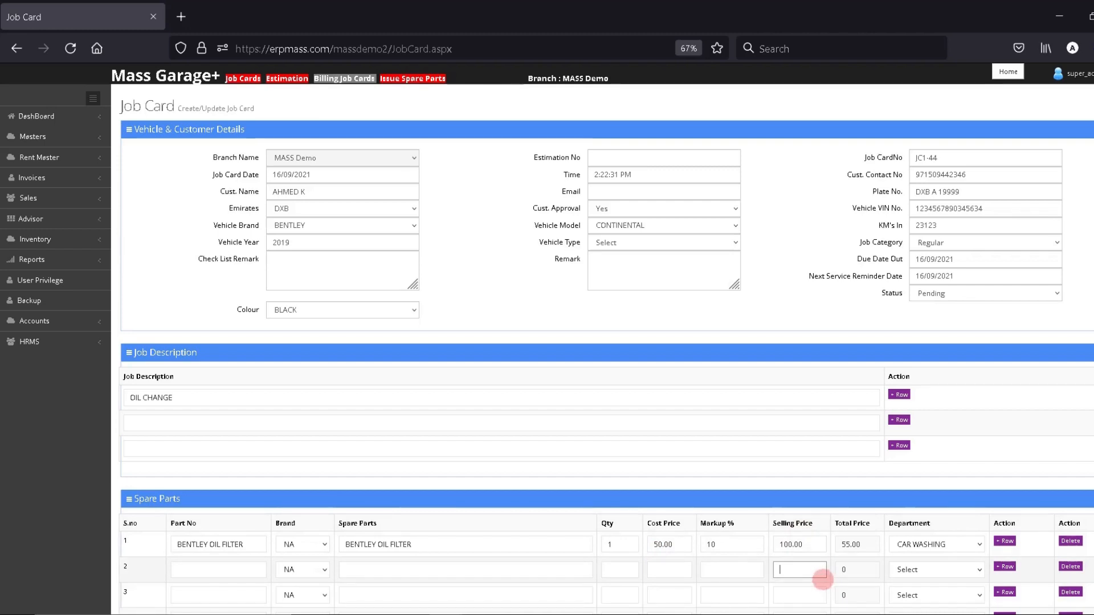
Set the oil filter's department to MECHANICAL Service, with its total at 100.00.
{"action": "left_click", "coordinate": [730, 540]}
{"action": "double_click", "coordinate": [731, 541]}
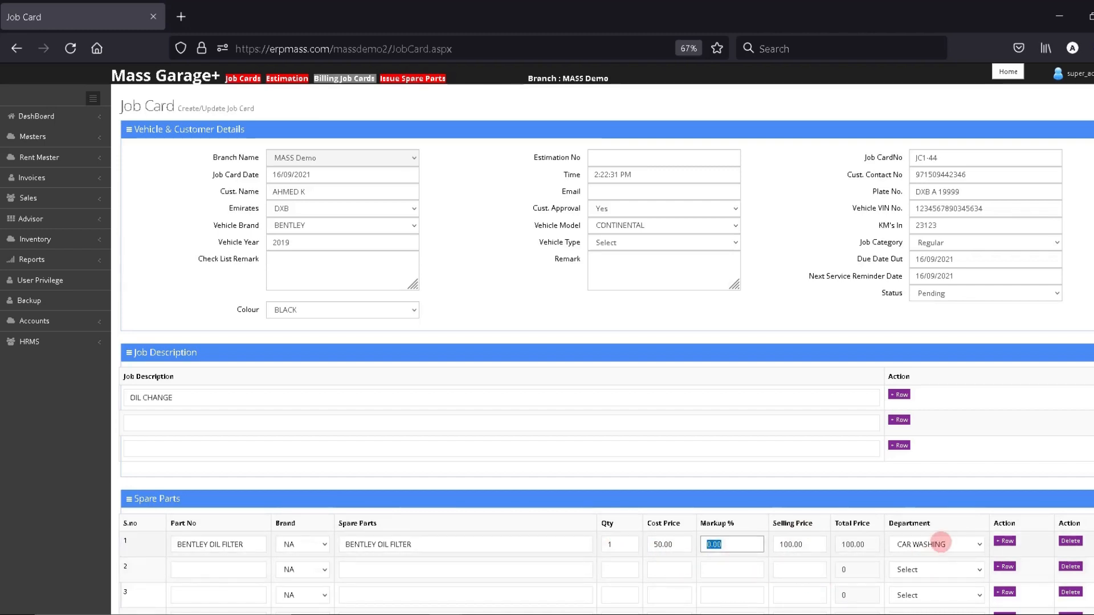
{"action": "left_click", "coordinate": [942, 543]}
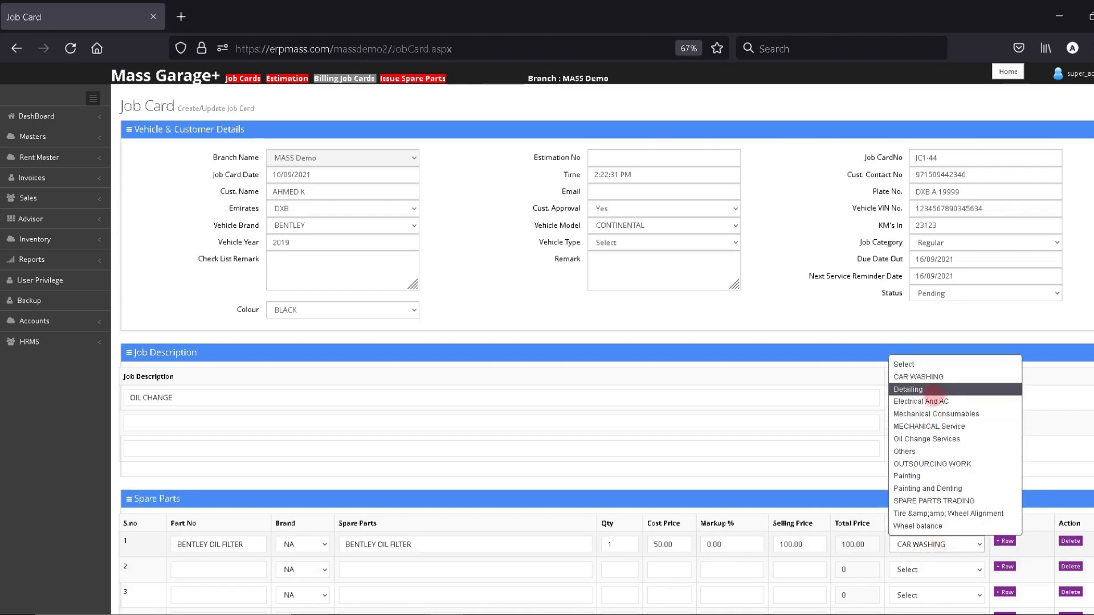
{"action": "left_click", "coordinate": [934, 427]}
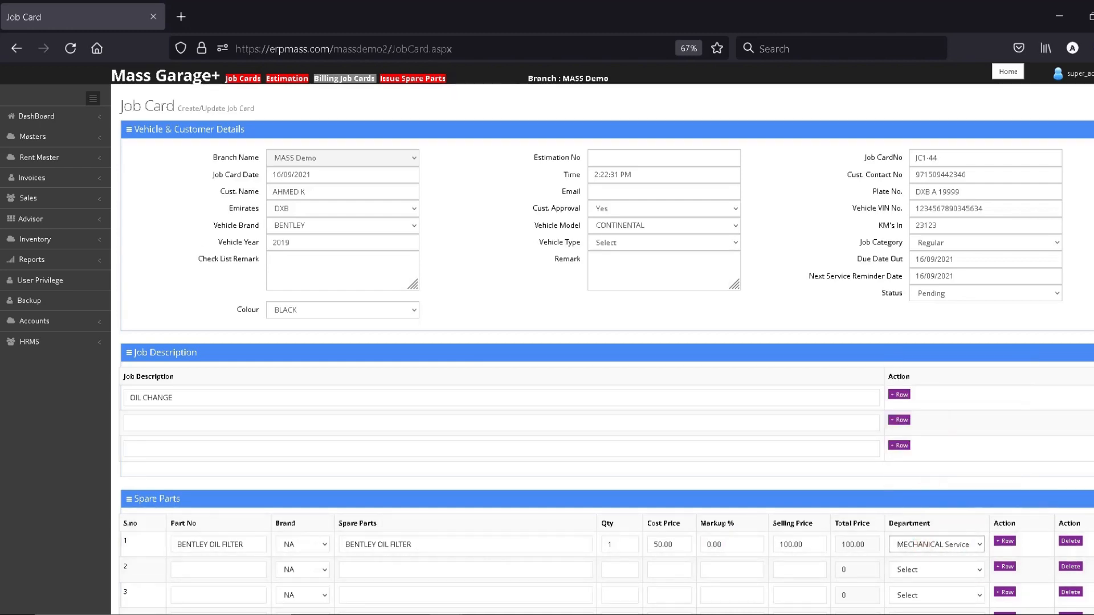
{"action": "scroll", "coordinate": [918, 551], "scroll_direction": "down", "scroll_amount": 6}
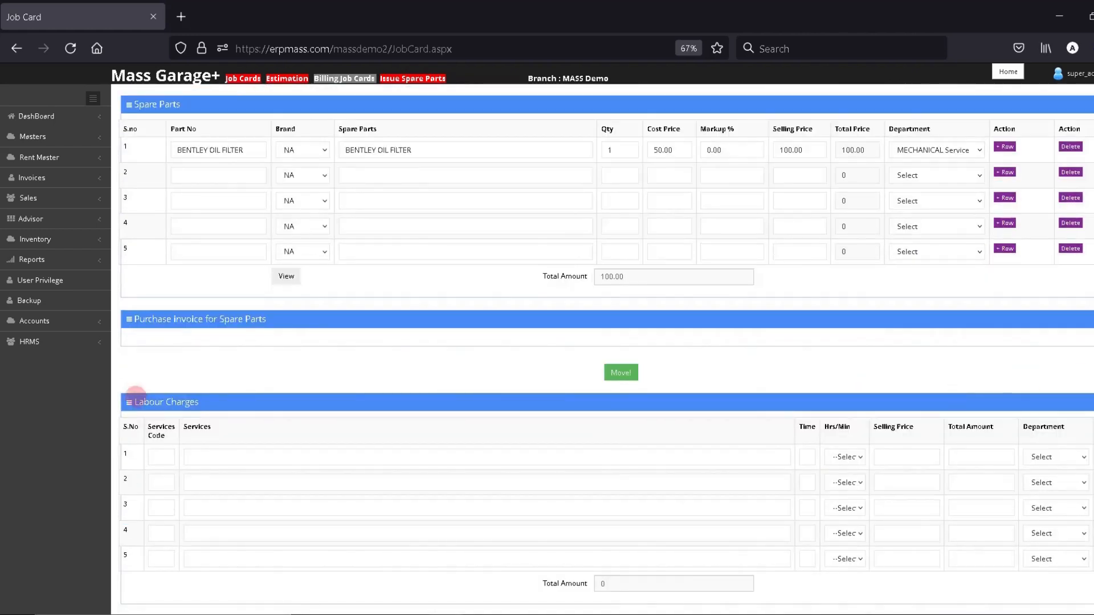
Add a LABOUR CHARGES line at 500.00 under the MECHANICAL department.
{"action": "left_click", "coordinate": [188, 459]}
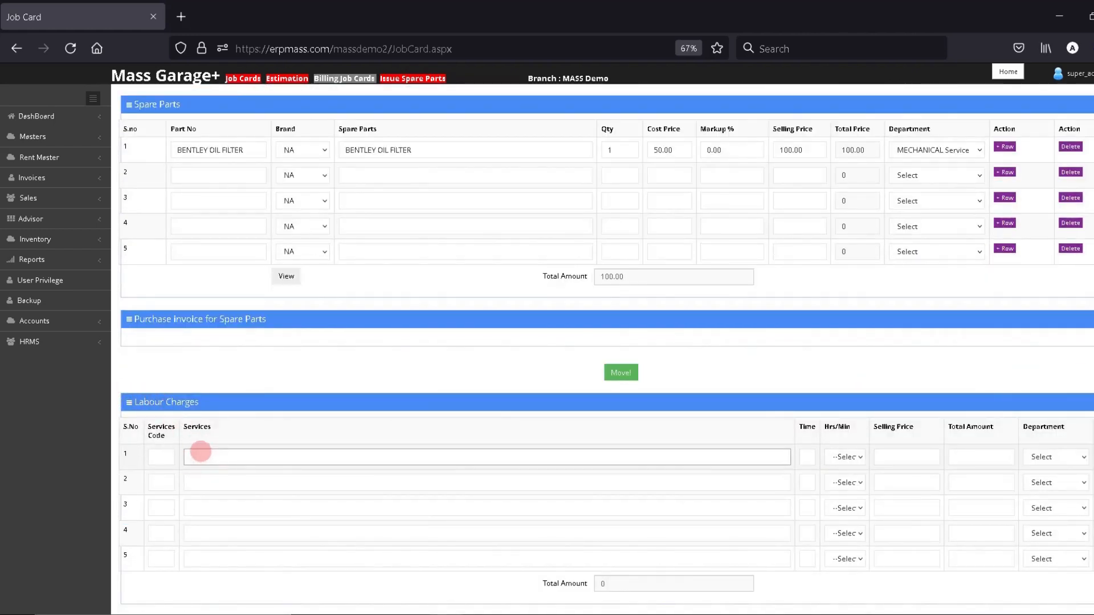
{"action": "type", "text": "LA"}
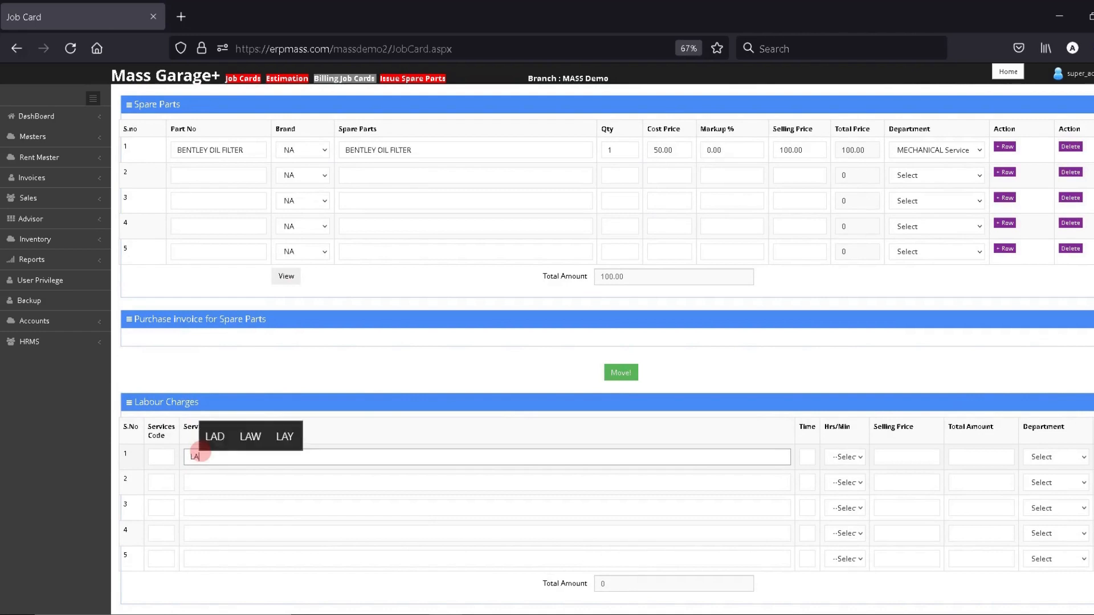
{"action": "type", "text": "BOUR CHARGE"}
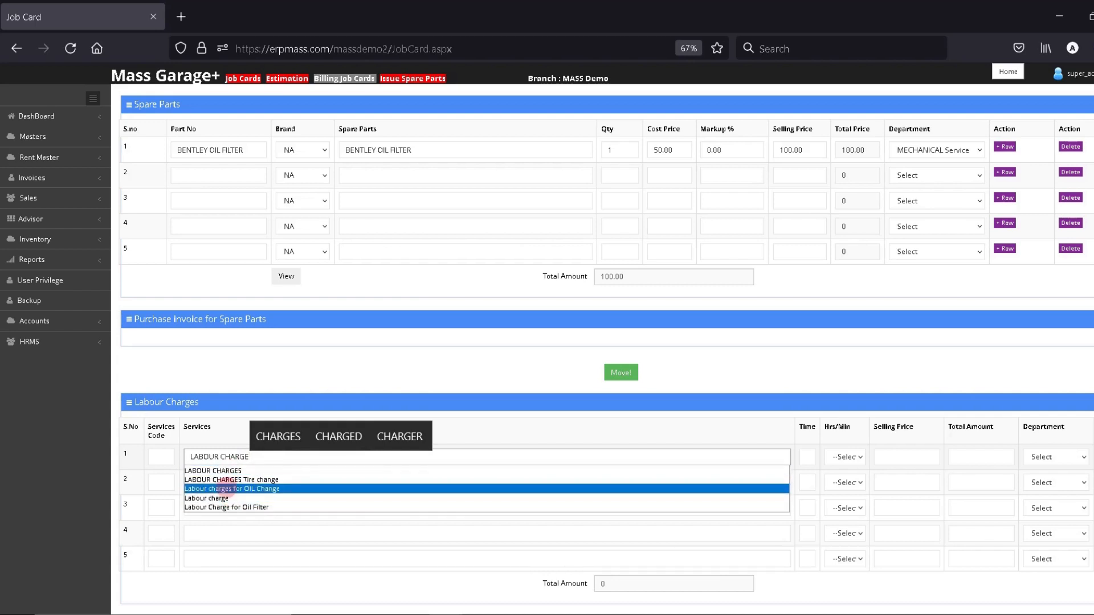
{"action": "type", "text": "D"}
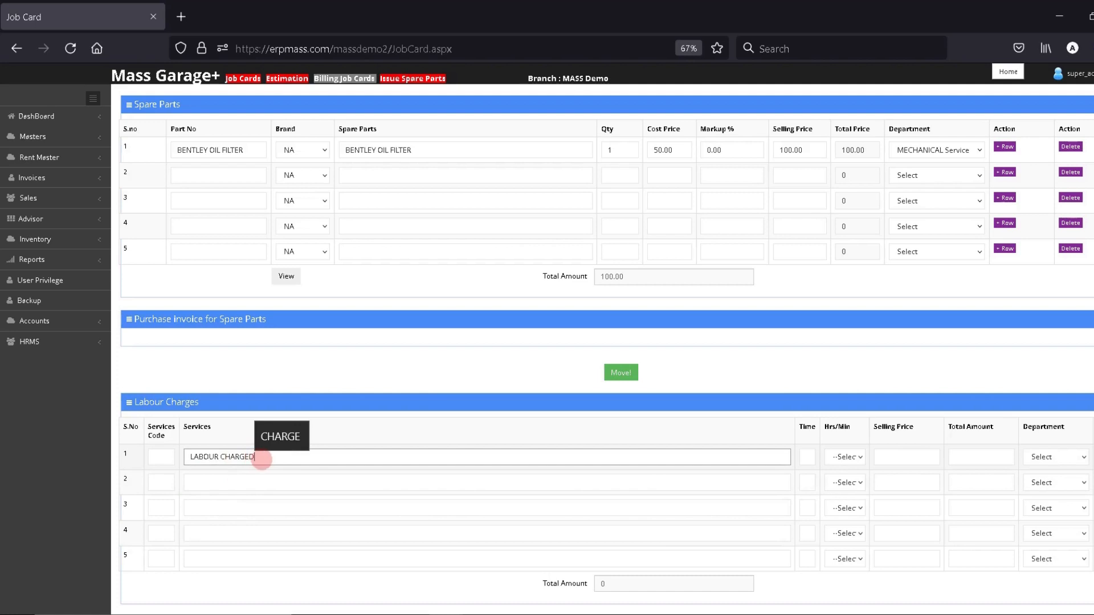
{"action": "type", "text": "P"}
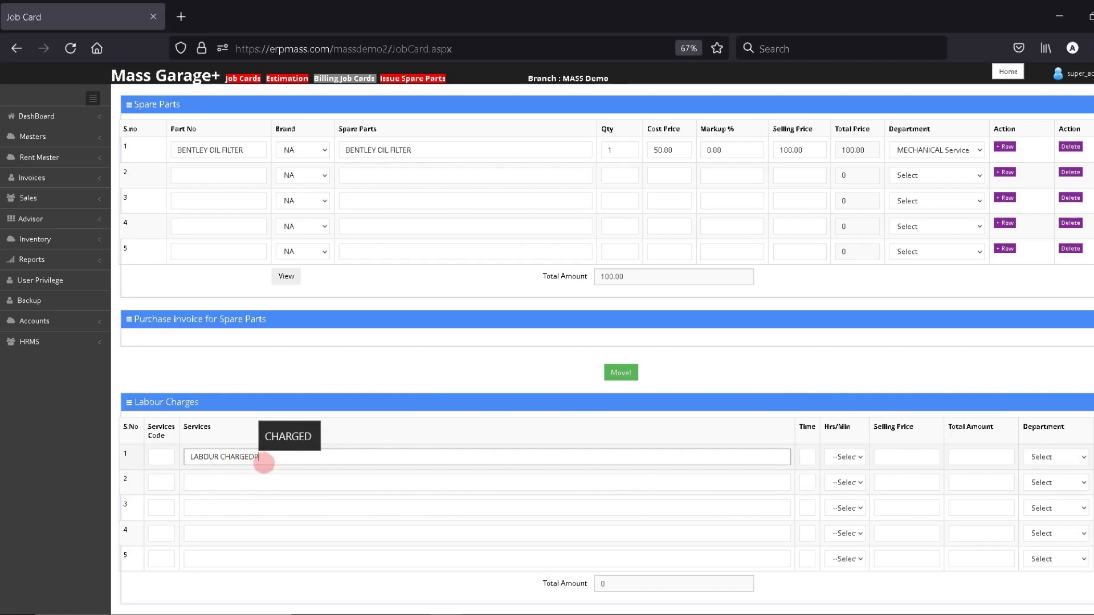
{"action": "key", "text": "BackSpace"}
{"action": "key", "text": "BackSpace"}
{"action": "left_click", "coordinate": [238, 470]}
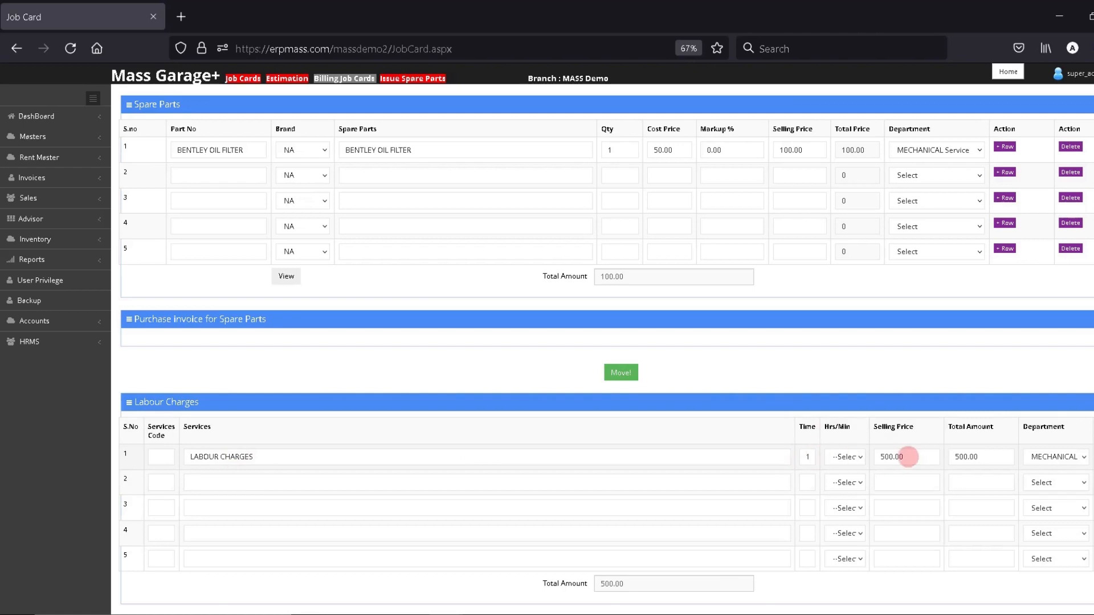
{"action": "left_click", "coordinate": [966, 456]}
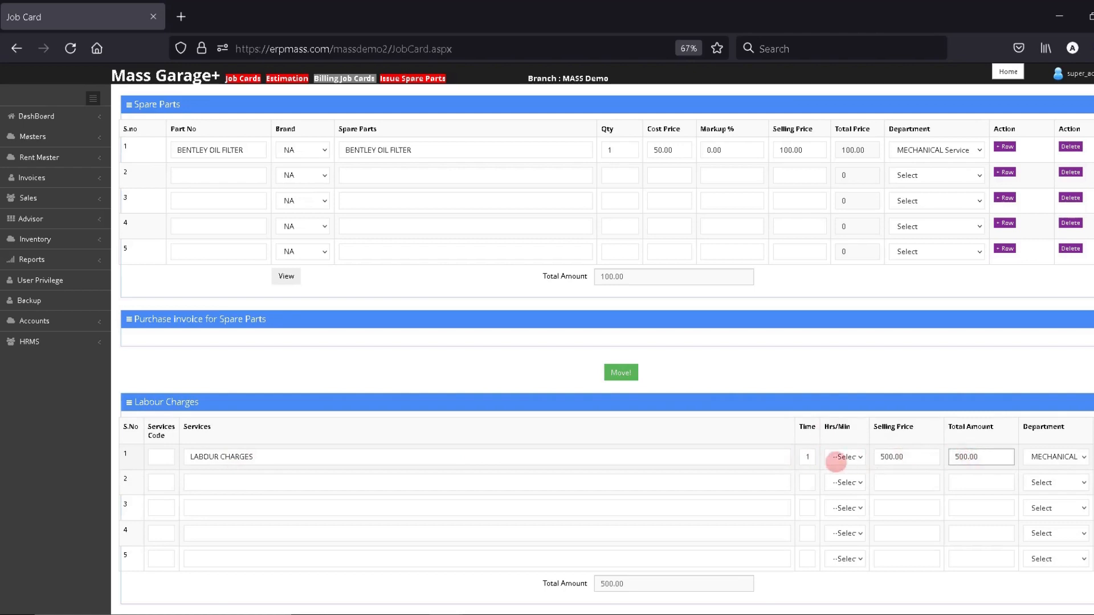
{"action": "left_click", "coordinate": [1082, 454]}
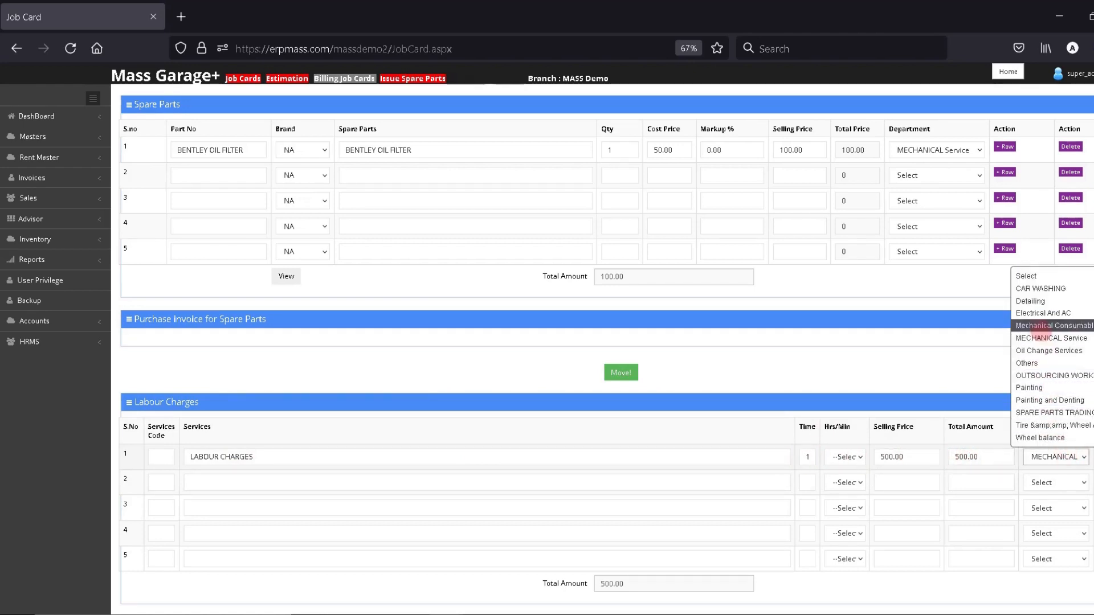
{"action": "left_click", "coordinate": [1040, 338]}
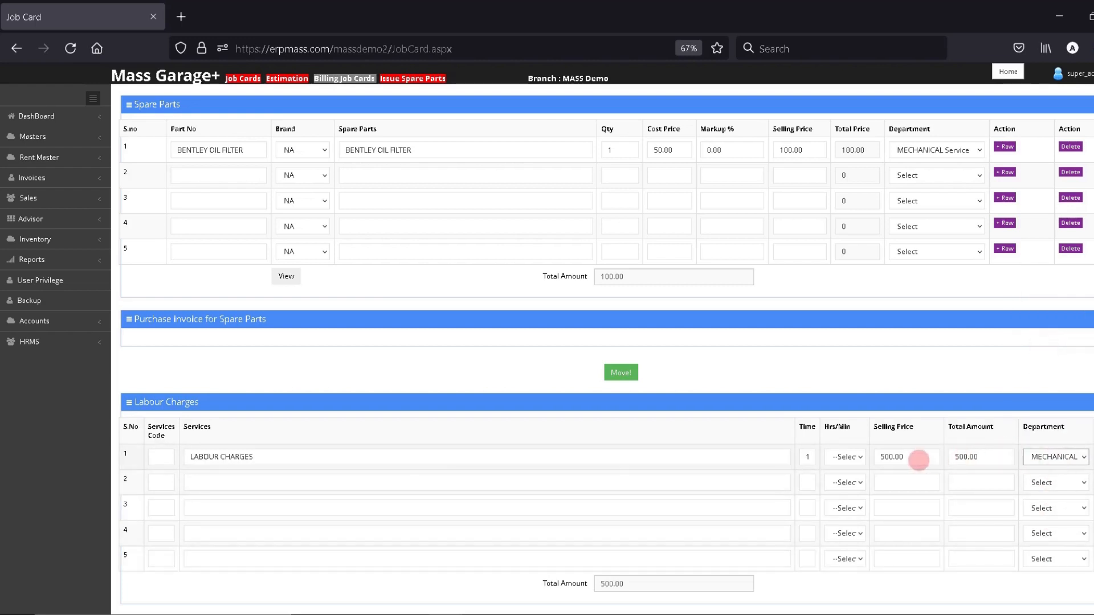
{"action": "scroll", "coordinate": [773, 499], "scroll_direction": "down", "scroll_amount": 5}
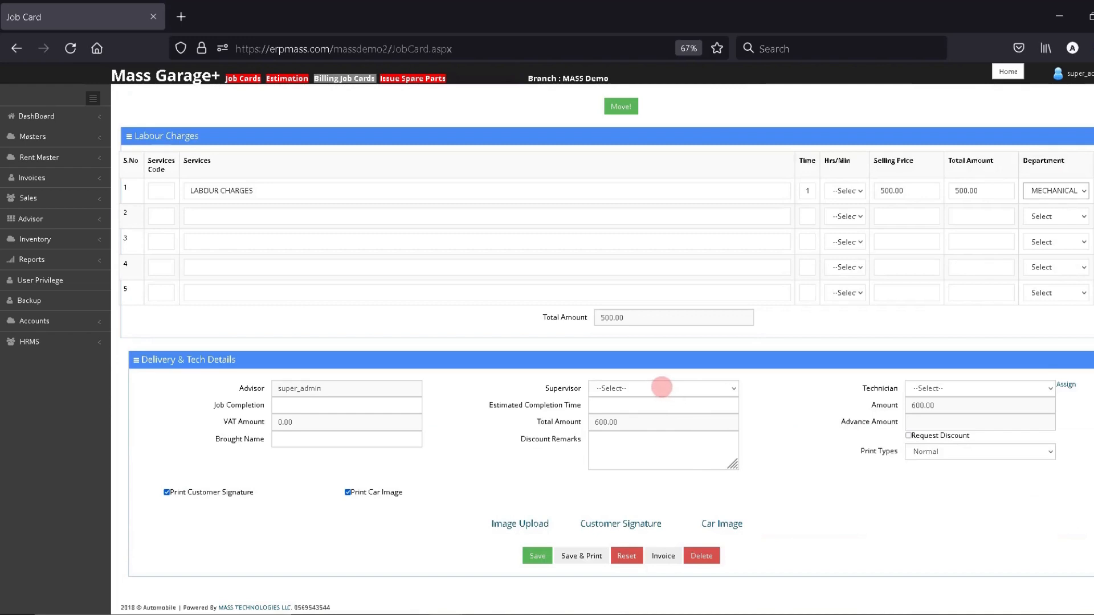
Check the Supervisor and Technician lists, then save JC1-44 and acknowledge the Success alert.
{"action": "left_click", "coordinate": [662, 388]}
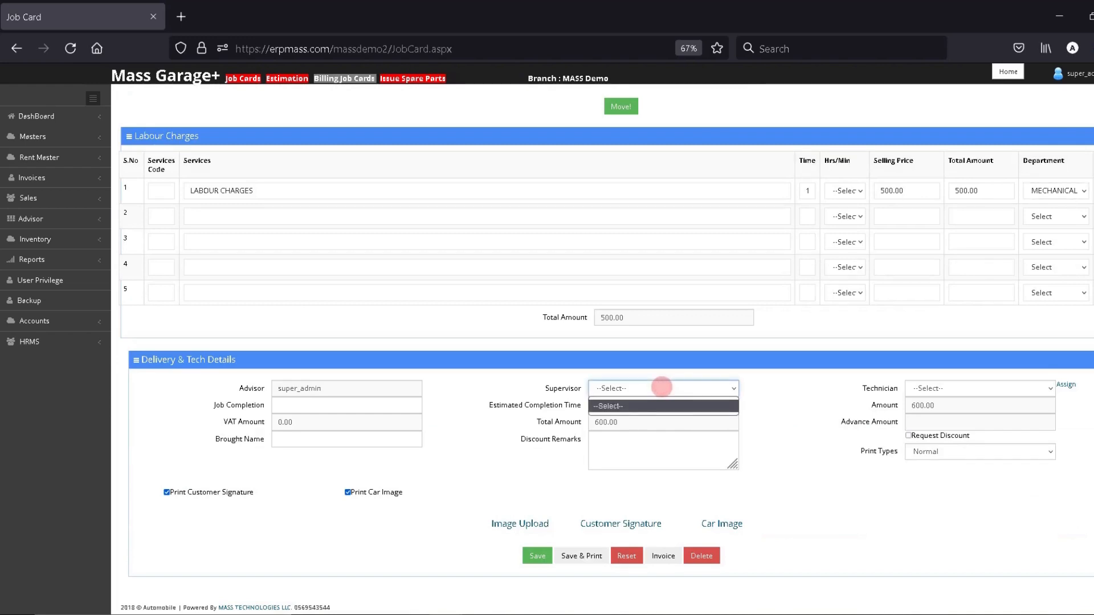
{"action": "left_click", "coordinate": [661, 388]}
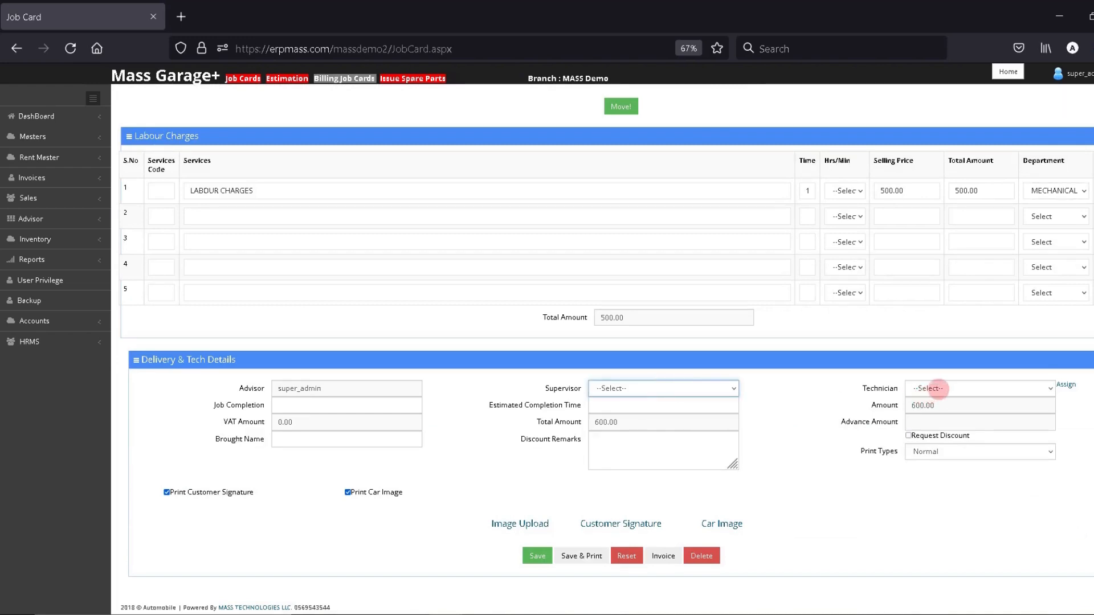
{"action": "left_click", "coordinate": [937, 388]}
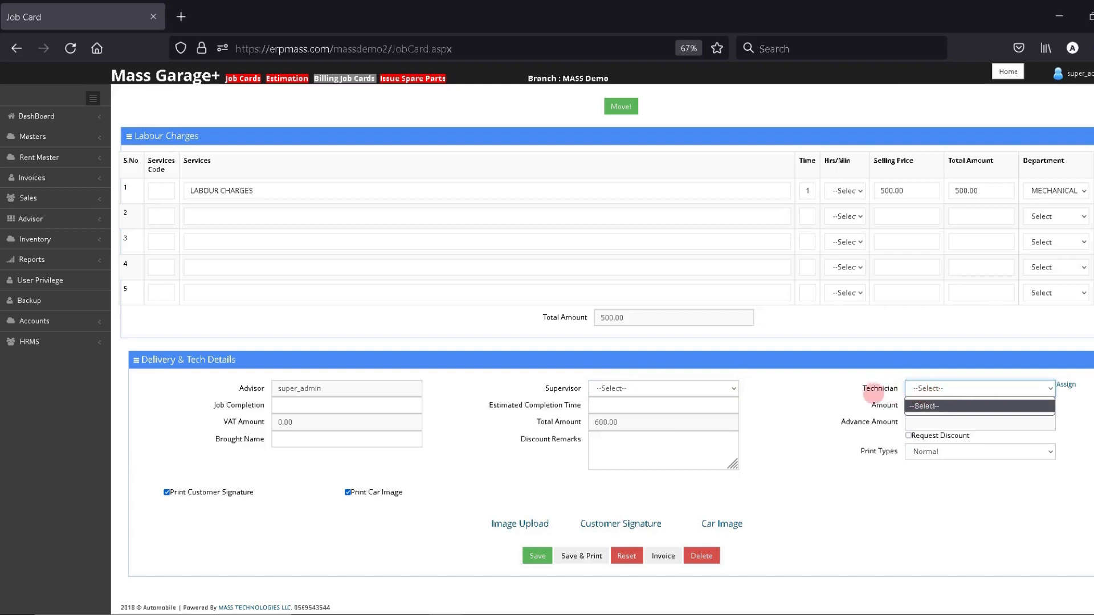
{"action": "left_click", "coordinate": [833, 394]}
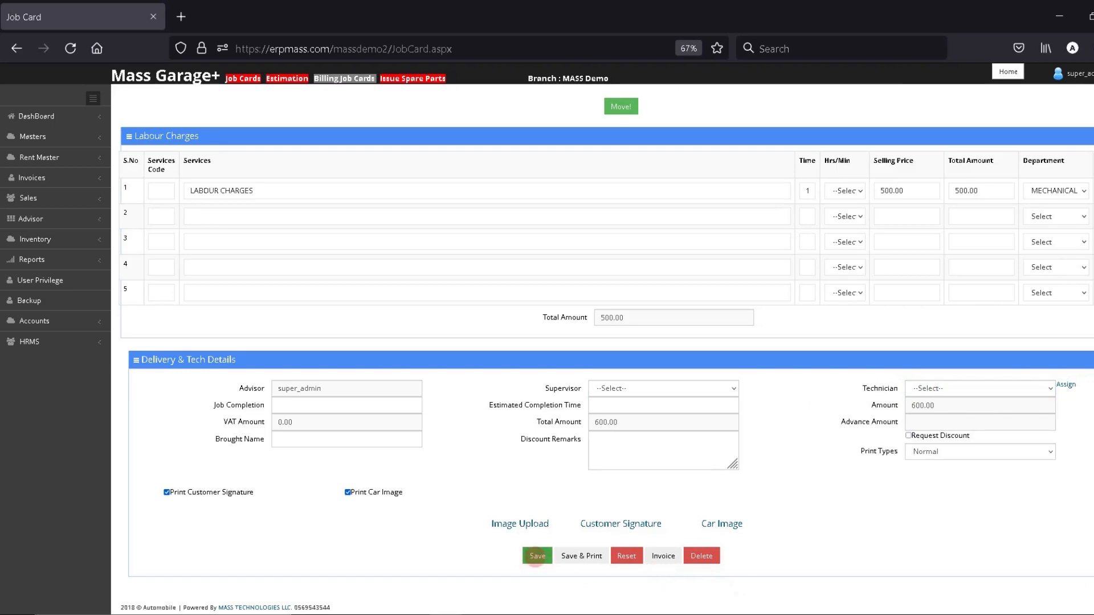
{"action": "left_click", "coordinate": [535, 556]}
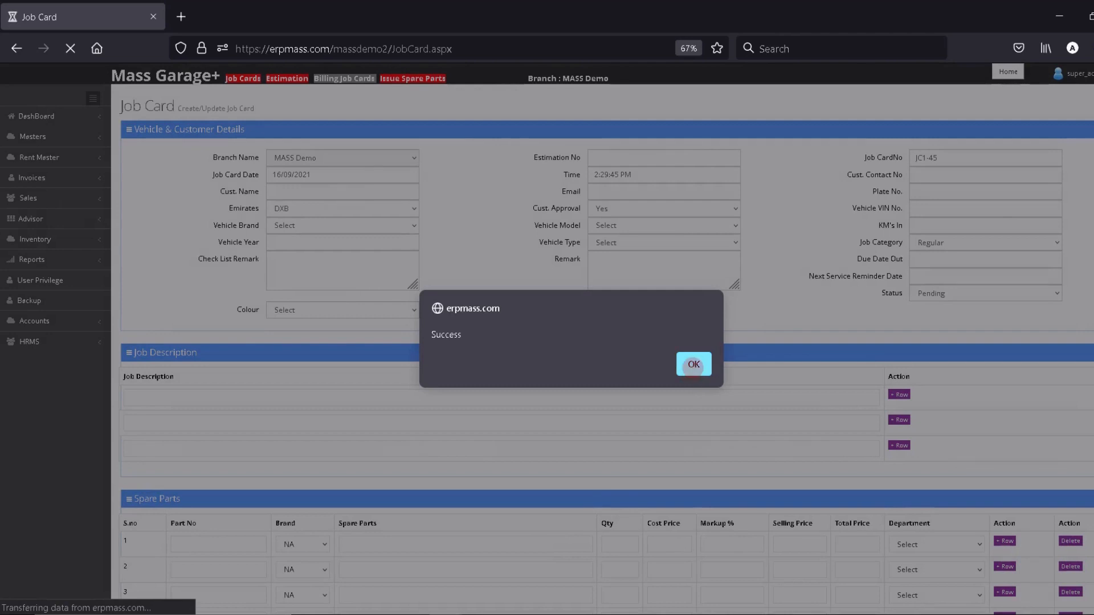
{"action": "left_click", "coordinate": [693, 364]}
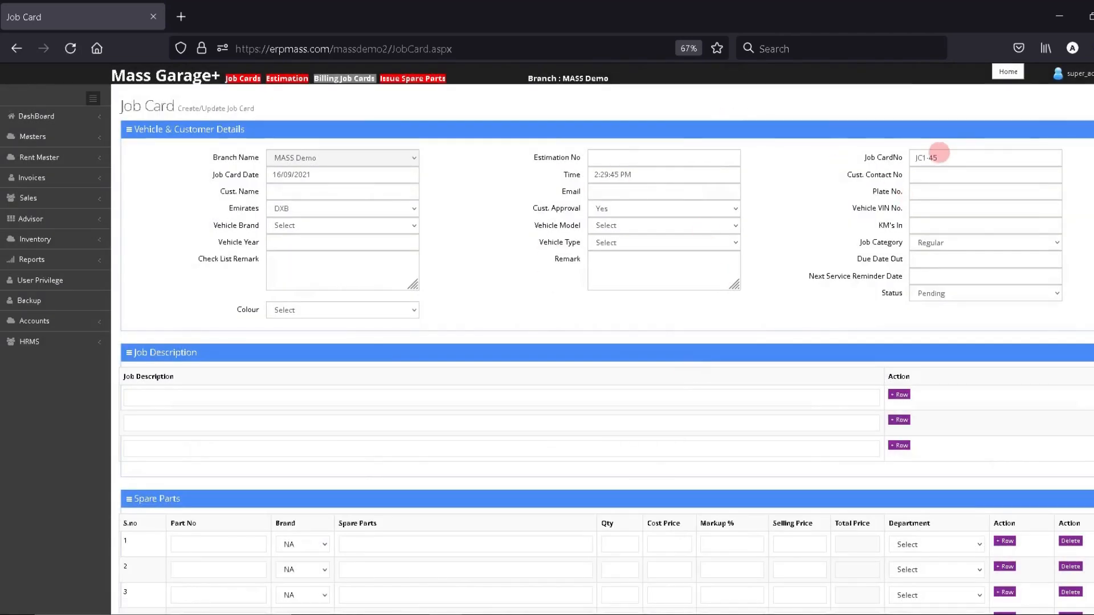
Load saved job card JC1-44 back into the form by its number.
{"action": "left_click_drag", "start_coordinate": [941, 153], "coordinate": [847, 138]}
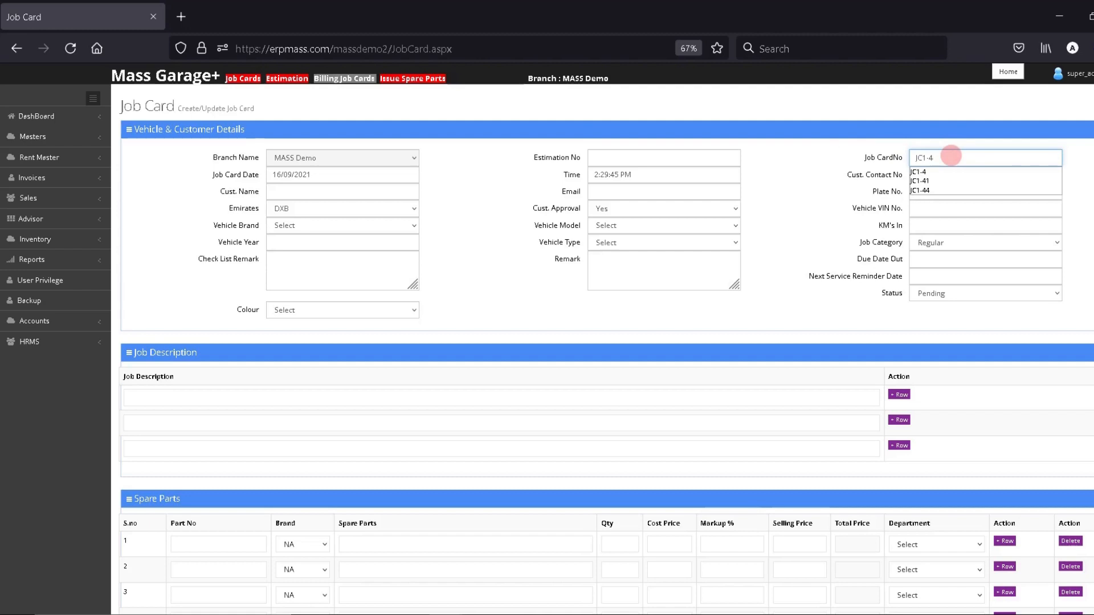
{"action": "type", "text": "4"}
{"action": "key", "text": "Down"}
{"action": "key", "text": "Return"}
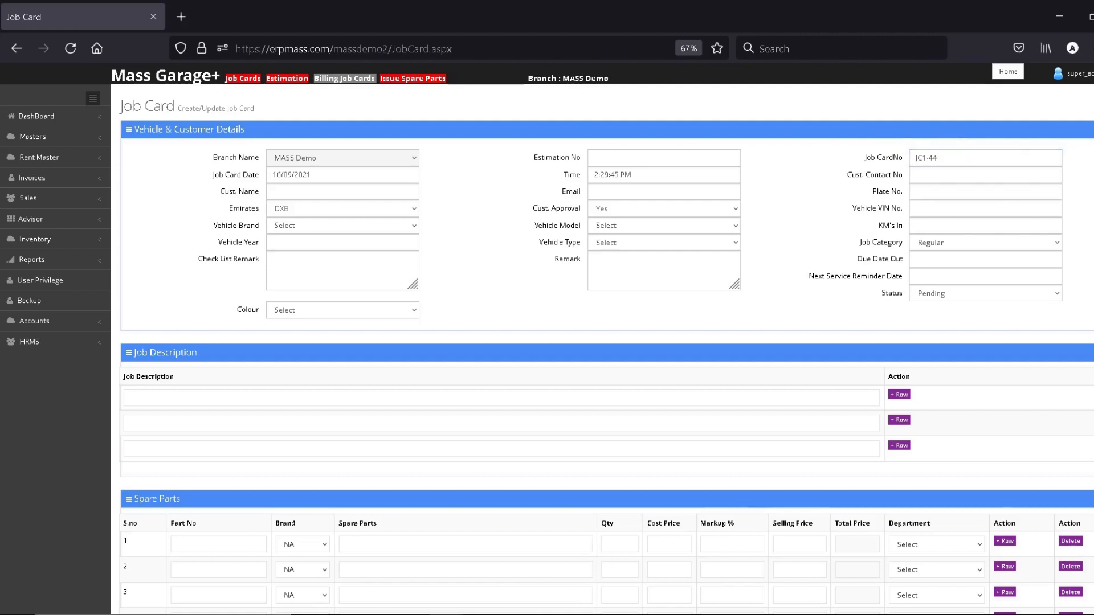
Save and print JC1-44 as JC1-44.pdf, review the PDF, and close it.
{"action": "scroll", "coordinate": [604, 342], "scroll_direction": "down", "scroll_amount": 15}
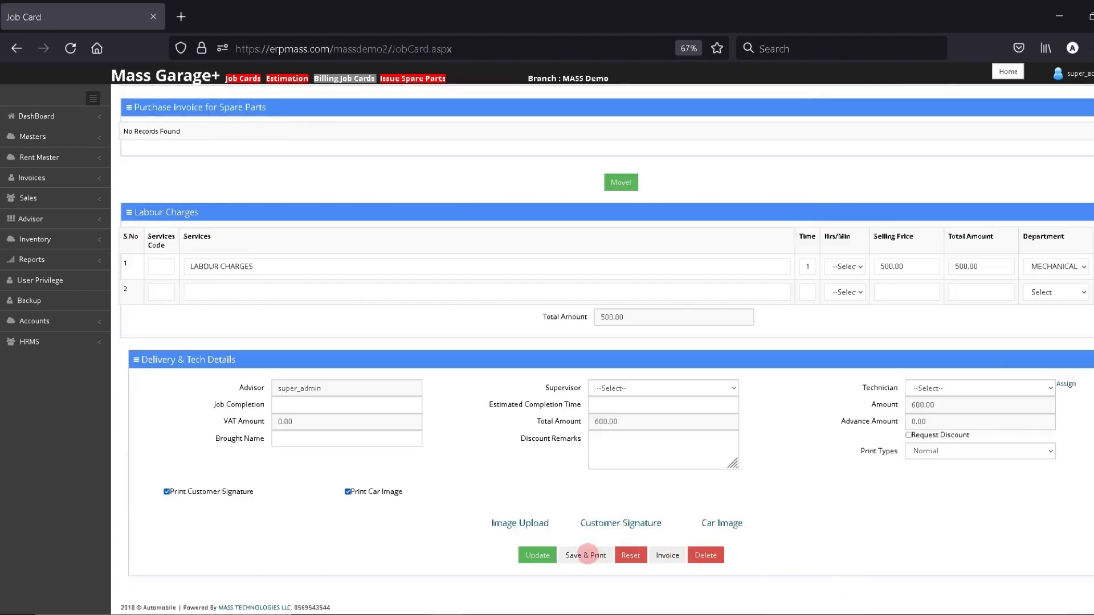
{"action": "left_click", "coordinate": [585, 555]}
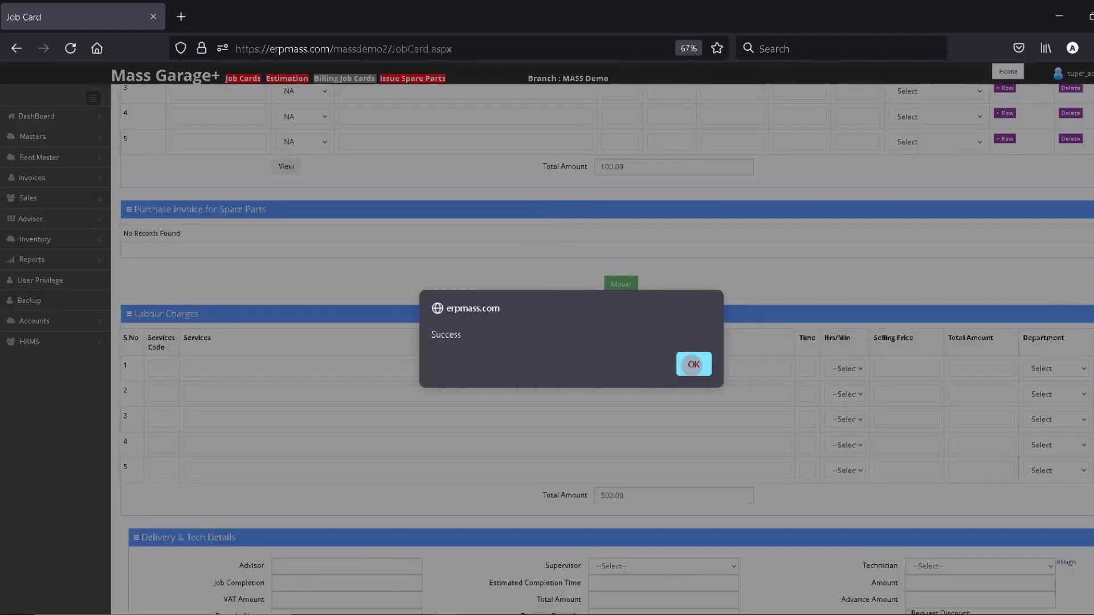
{"action": "left_click", "coordinate": [693, 365]}
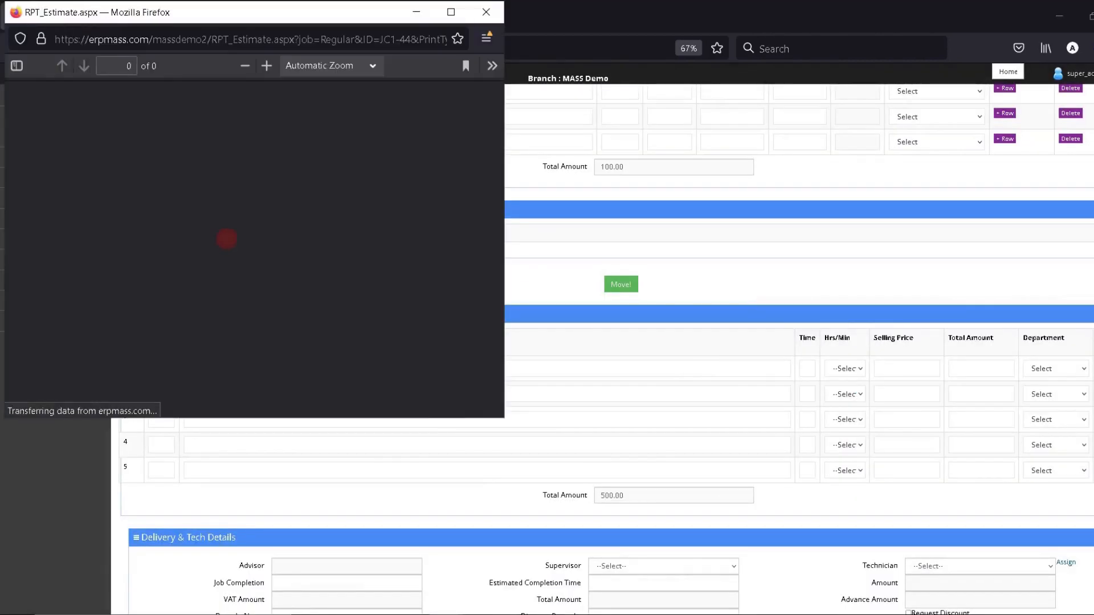
{"action": "scroll", "coordinate": [498, 196], "scroll_direction": "down", "scroll_amount": 10}
{"action": "left_click_drag", "start_coordinate": [498, 196], "coordinate": [479, 134]}
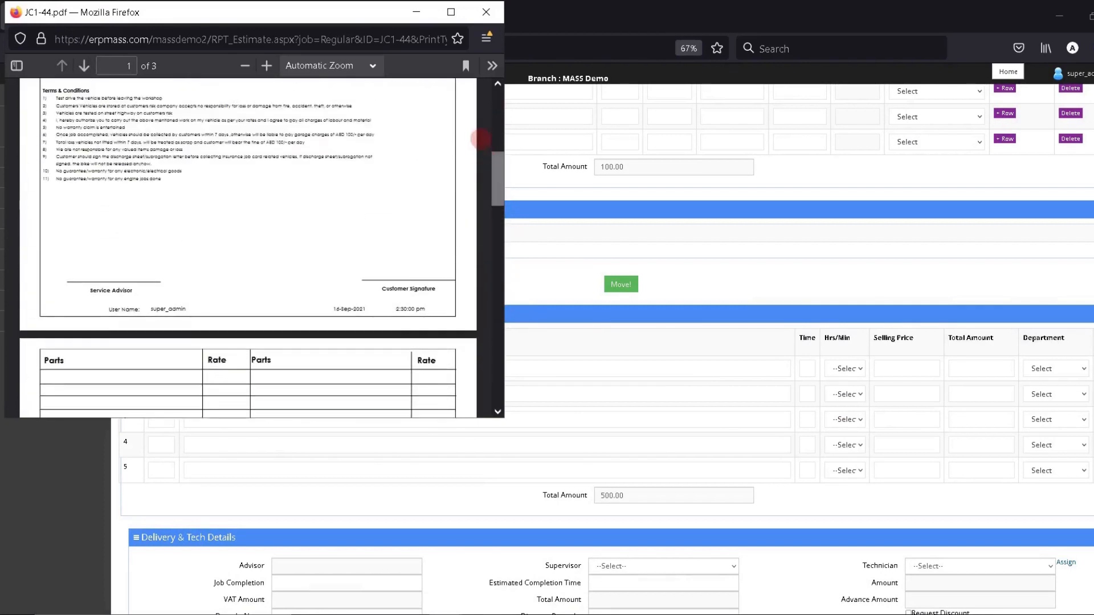
{"action": "left_click", "coordinate": [486, 12]}
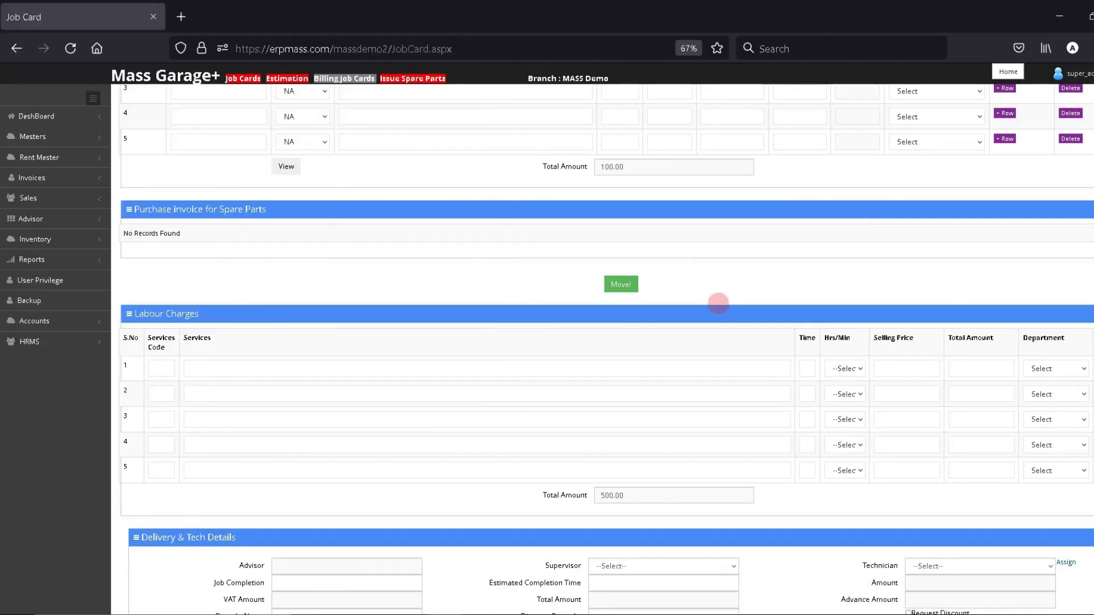
{"action": "scroll", "coordinate": [606, 349], "scroll_direction": "up", "scroll_amount": 8}
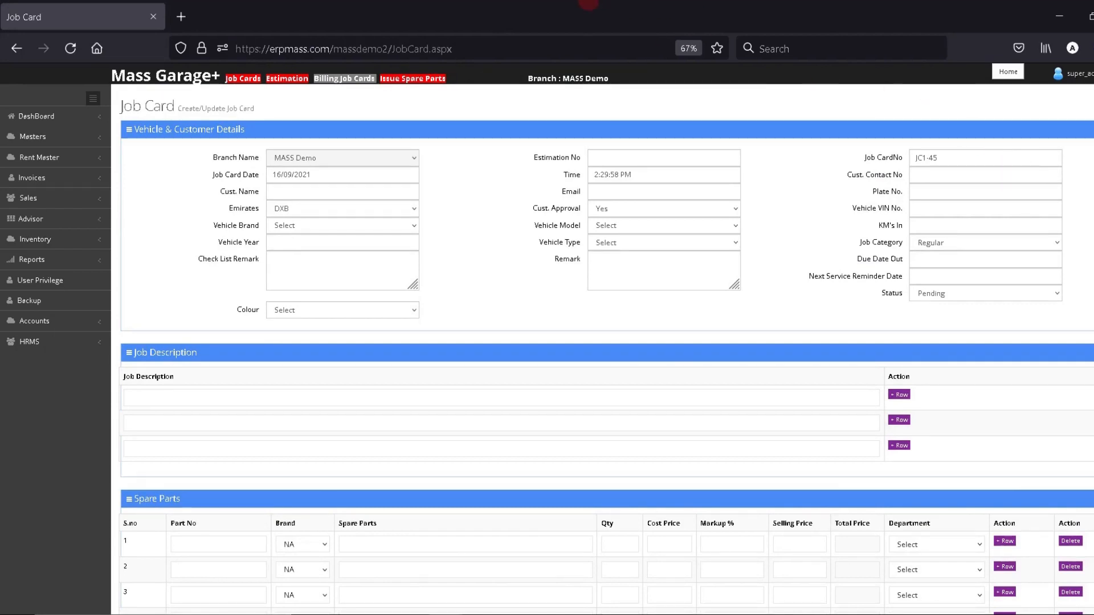
{"action": "mouse_move", "coordinate": [661, 9]}
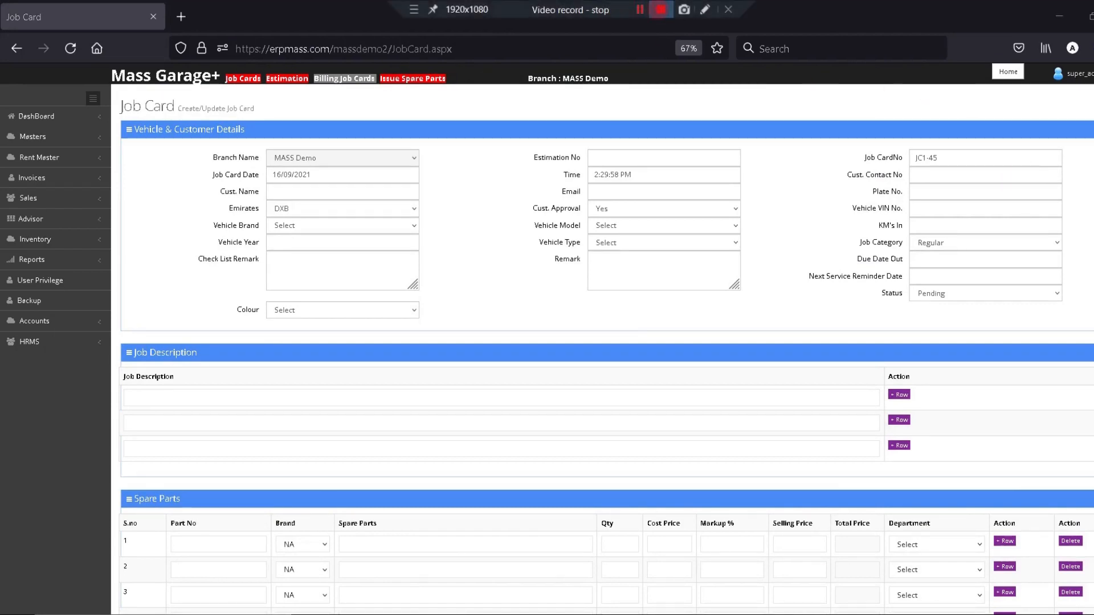